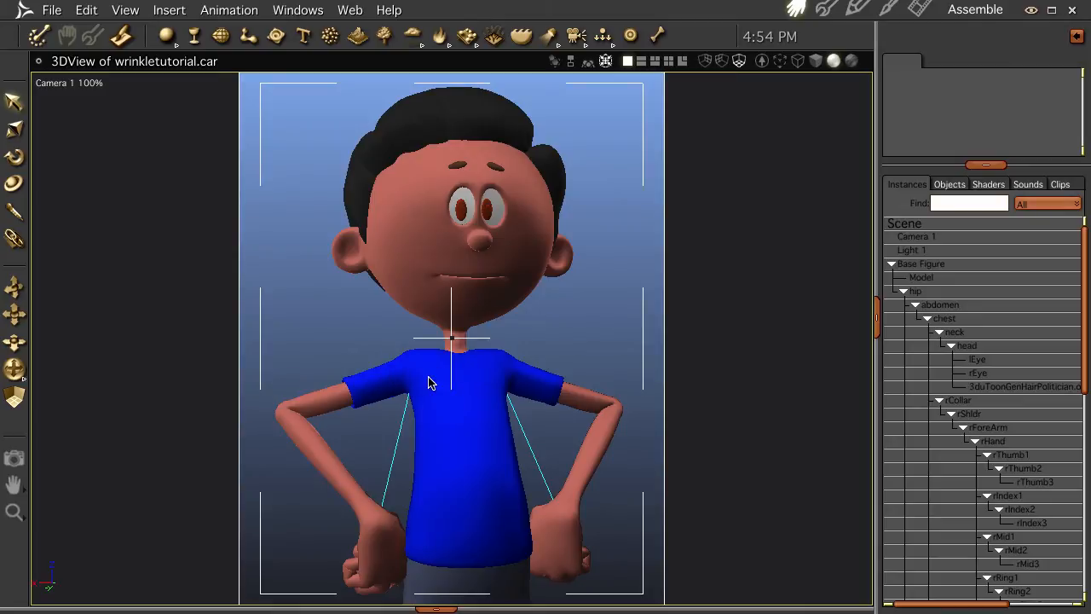
- Open the Abdomen shader for editing and rename it Abs
left_click_drag(427, 379, 475, 392)
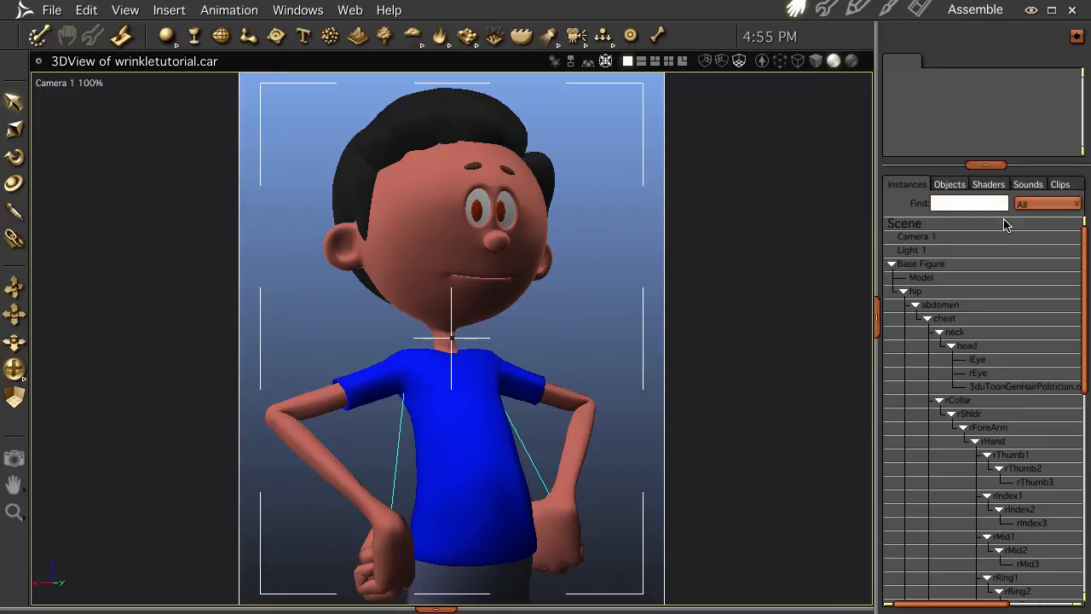
left_click(987, 184)
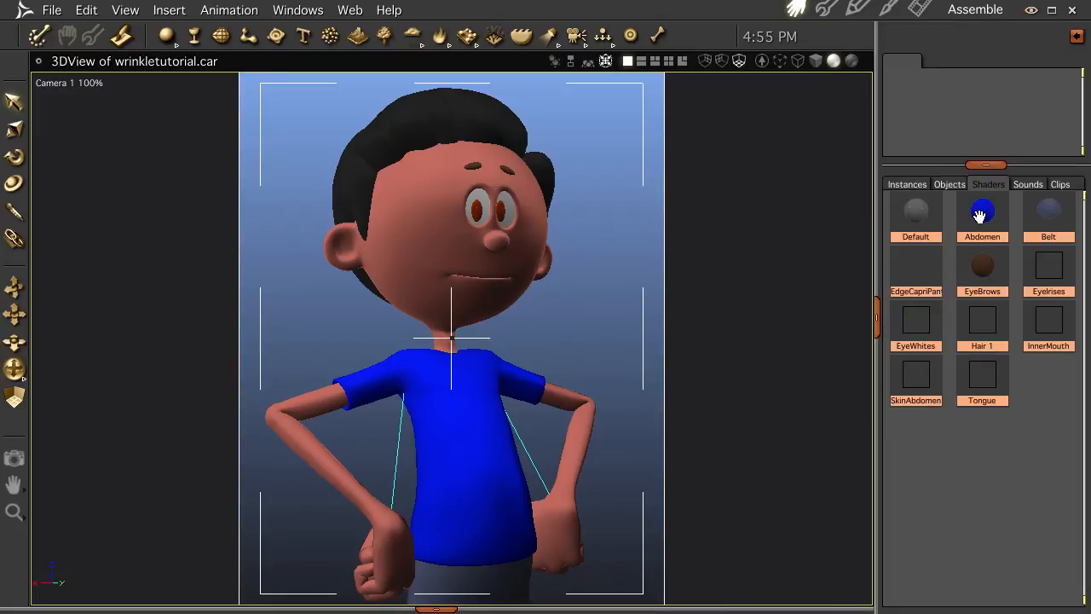
double_click(982, 212)
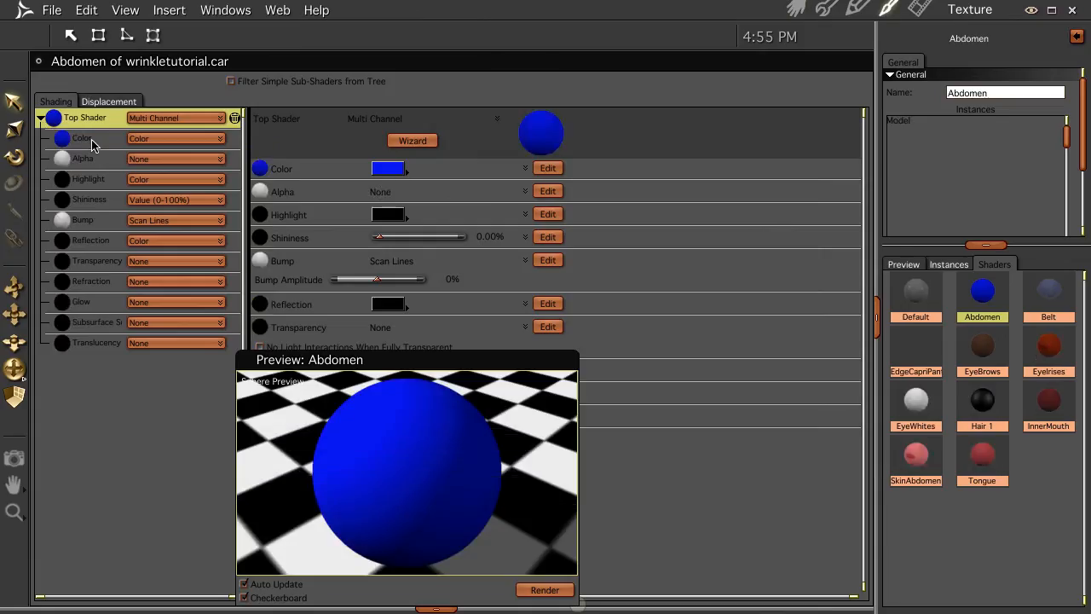
double_click(1004, 93)
type("S")
key("Return")
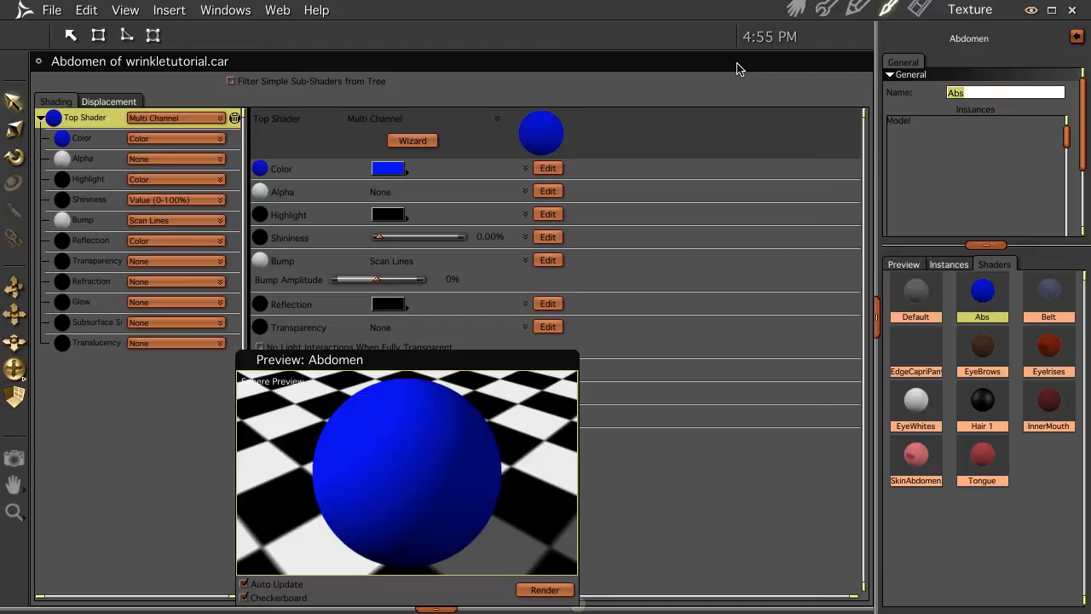
- Inspect the shader's Bump channel and preview the shader on the Model before returning to the Sphere Preview
left_click(110, 146)
left_click(102, 222)
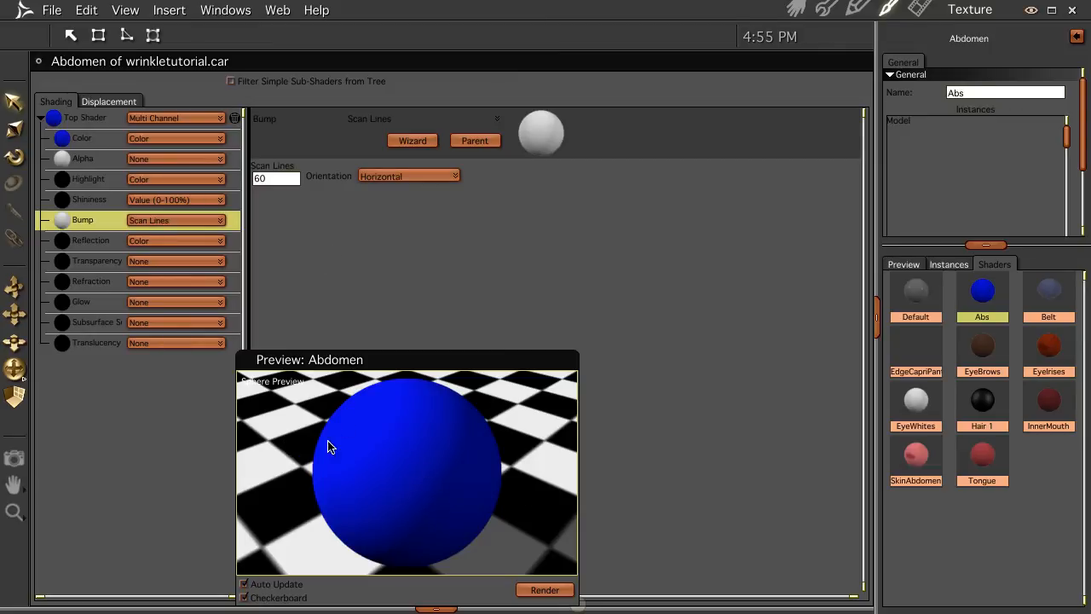
left_click(269, 382)
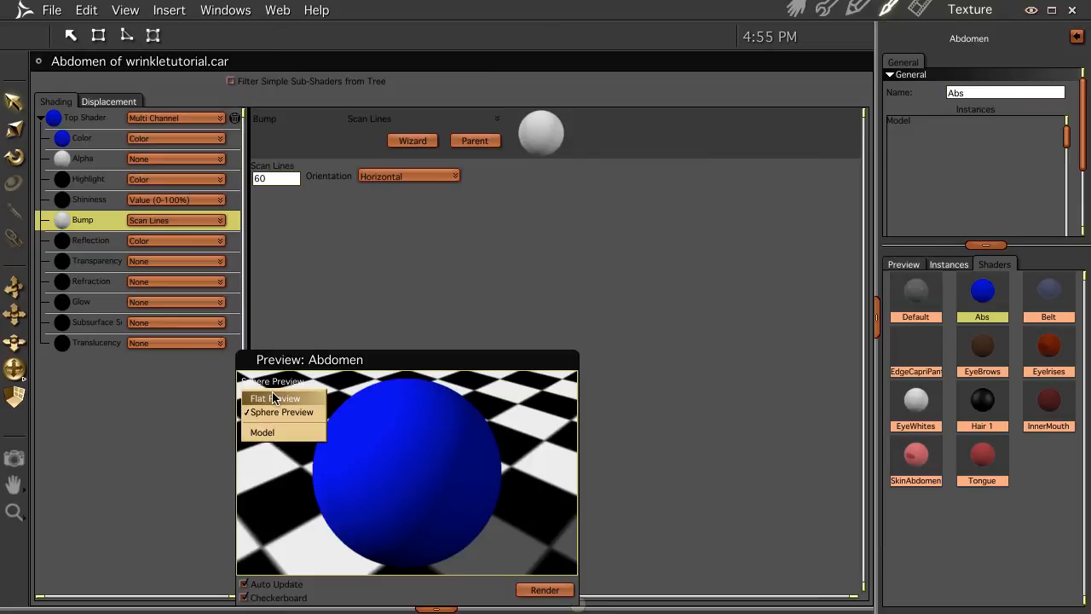
left_click(324, 433)
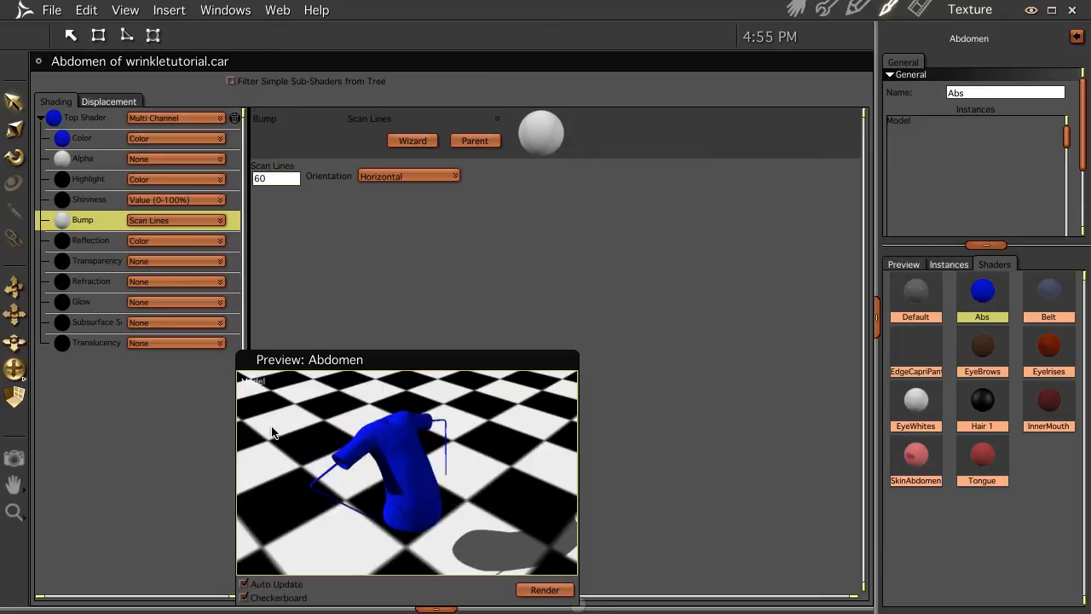
left_click(254, 381)
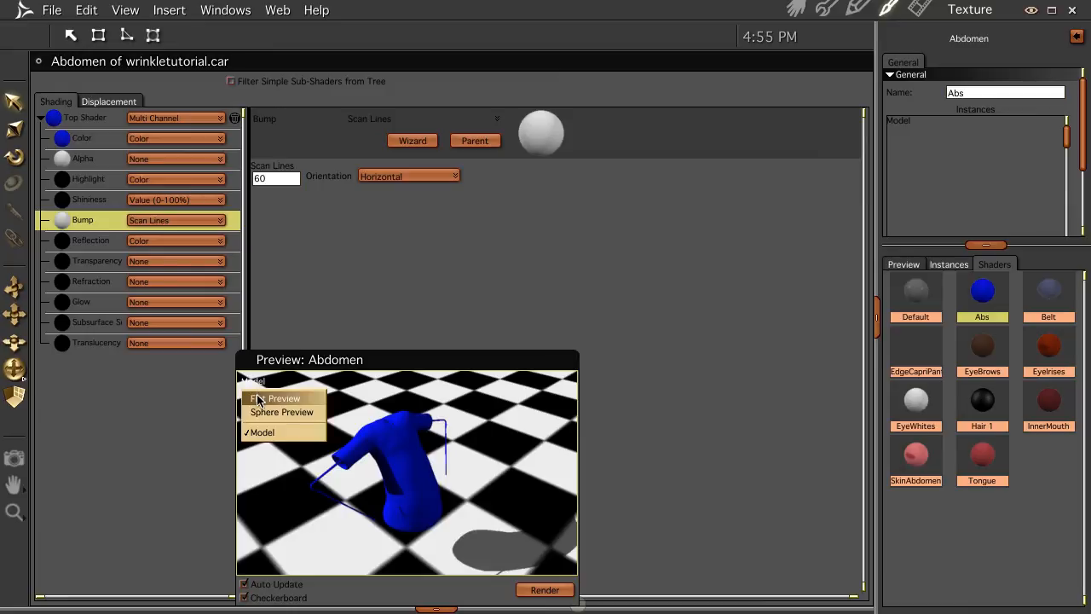
left_click(260, 411)
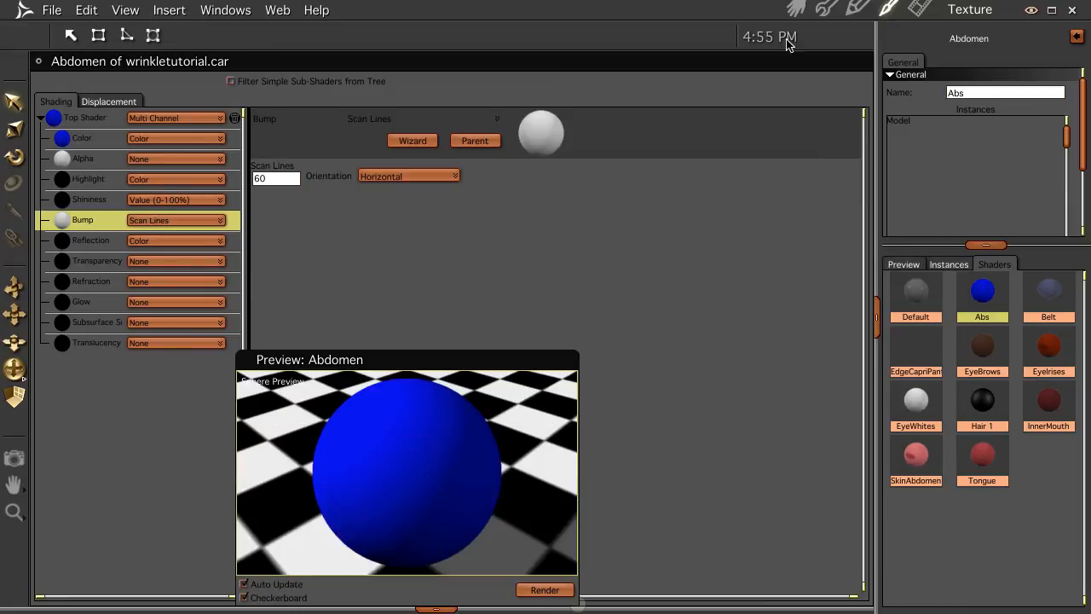
- Return to the Assemble room, enlarge the properties area above the scene browser, and clear the shader selection
left_click(796, 8)
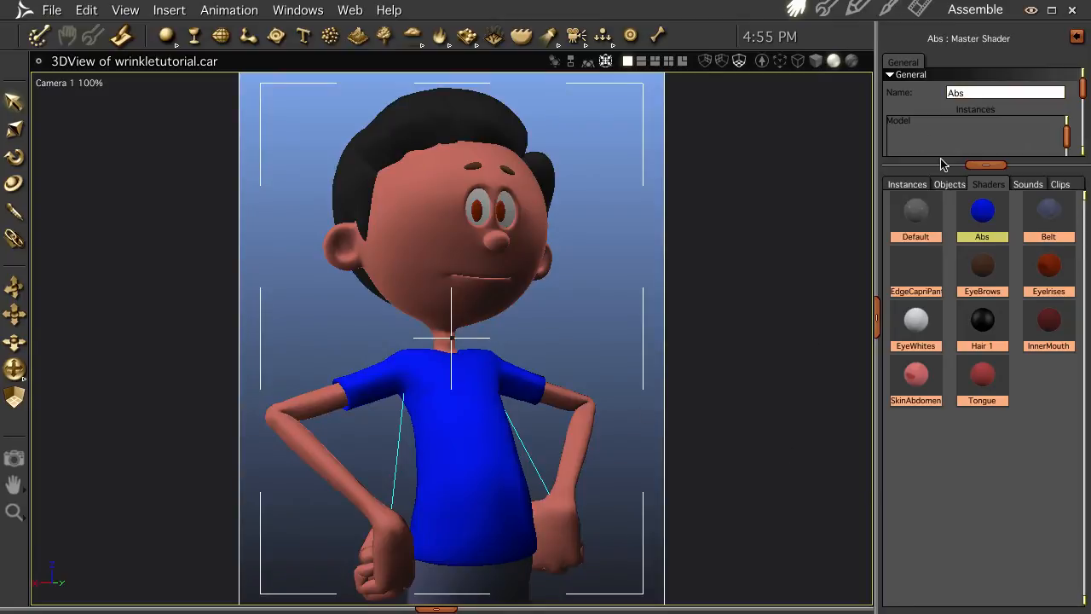
left_click_drag(988, 163, 971, 321)
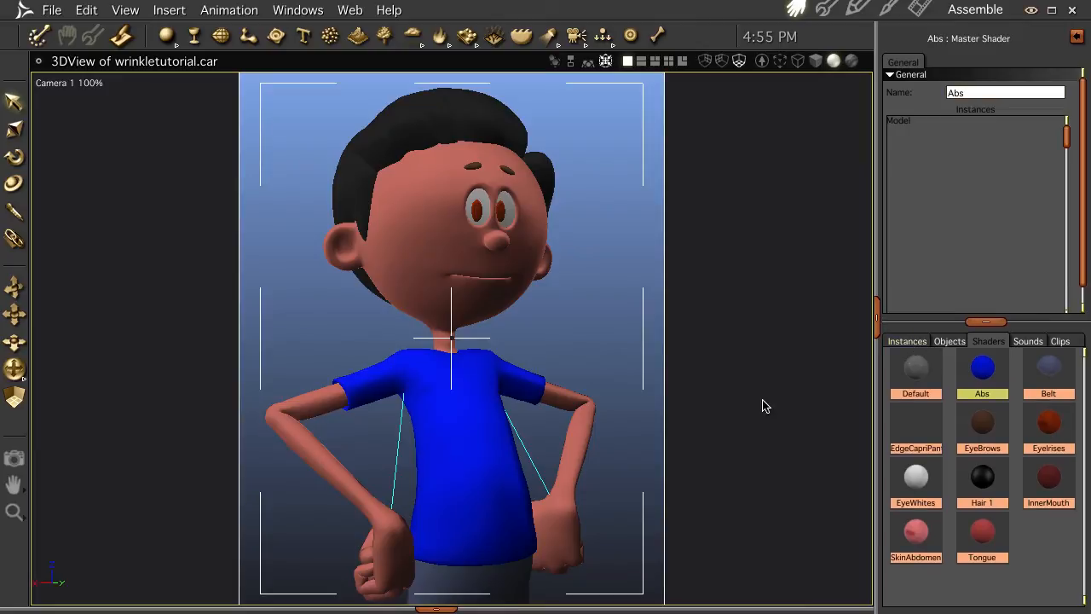
left_click(914, 341)
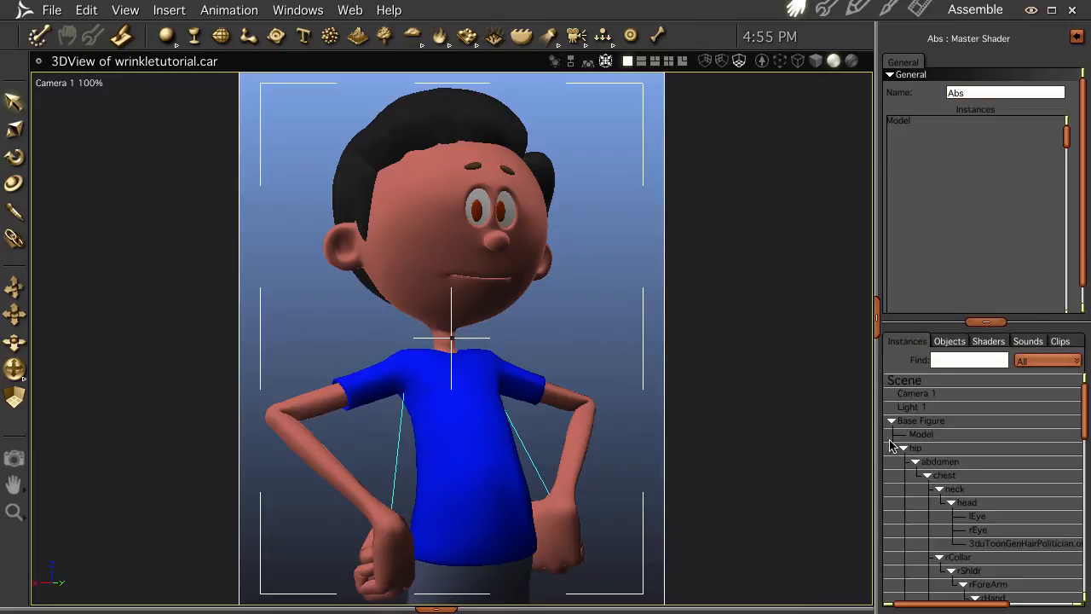
left_click_drag(980, 322, 969, 231)
left_click(985, 249)
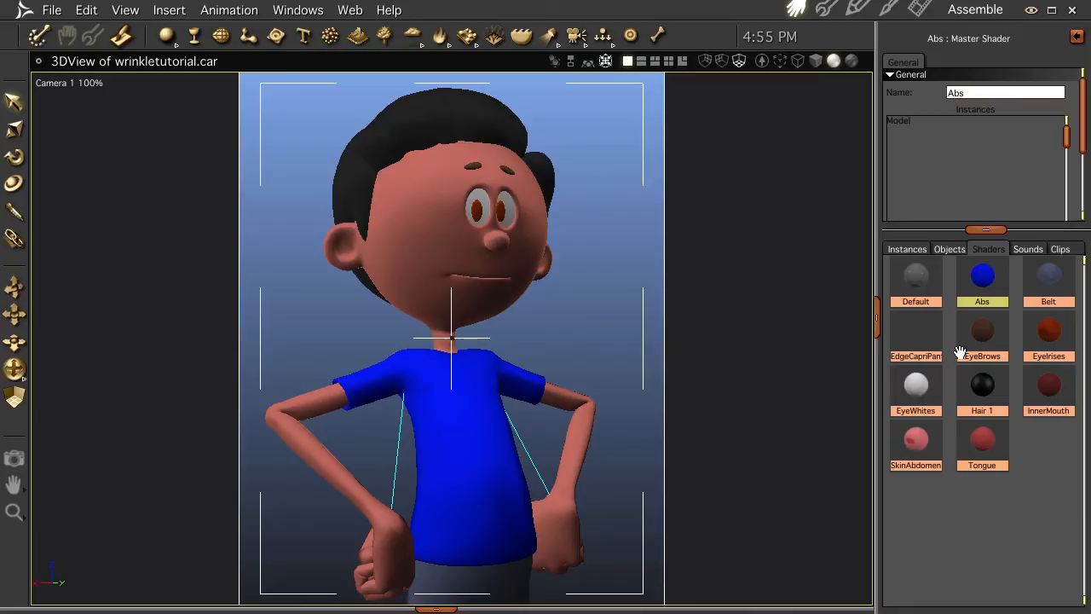
left_click(1004, 510)
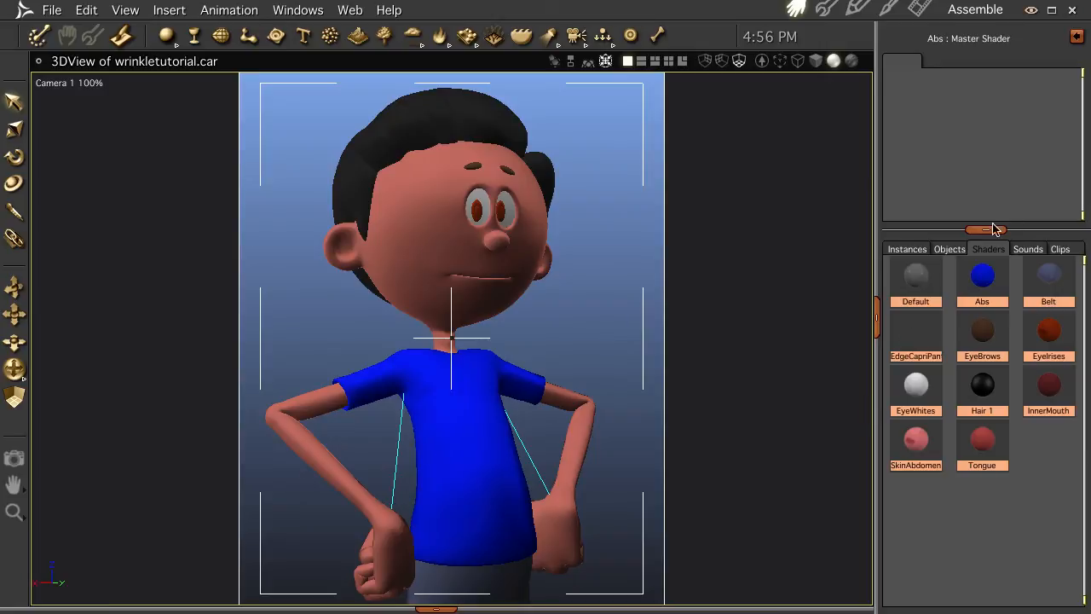
- Collapse Base Figure in the scene hierarchy, expand Ultra Top, and select its Model
left_click(491, 451)
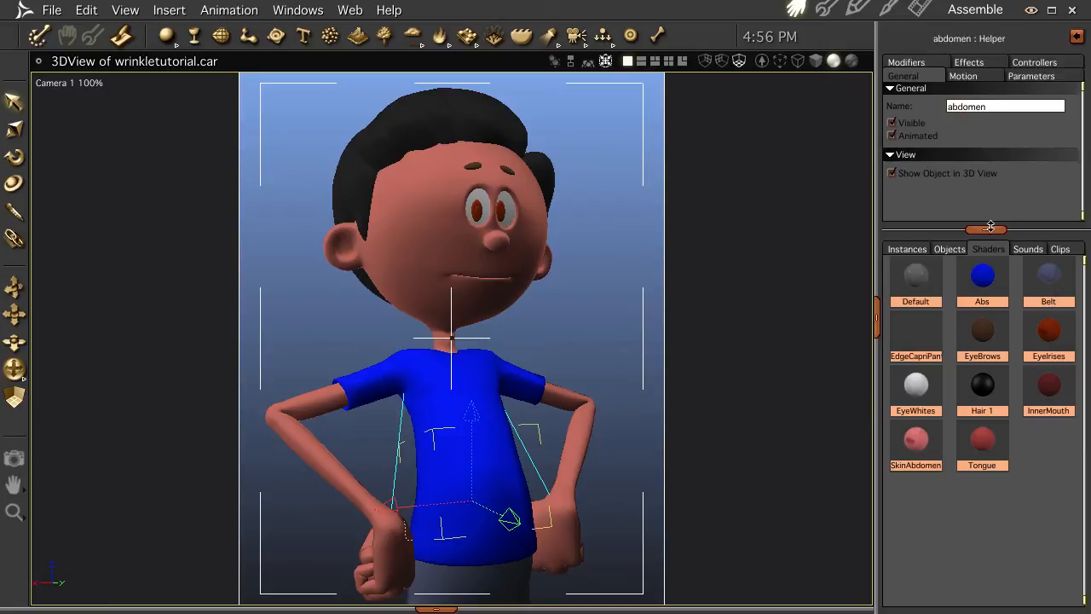
left_click(907, 249)
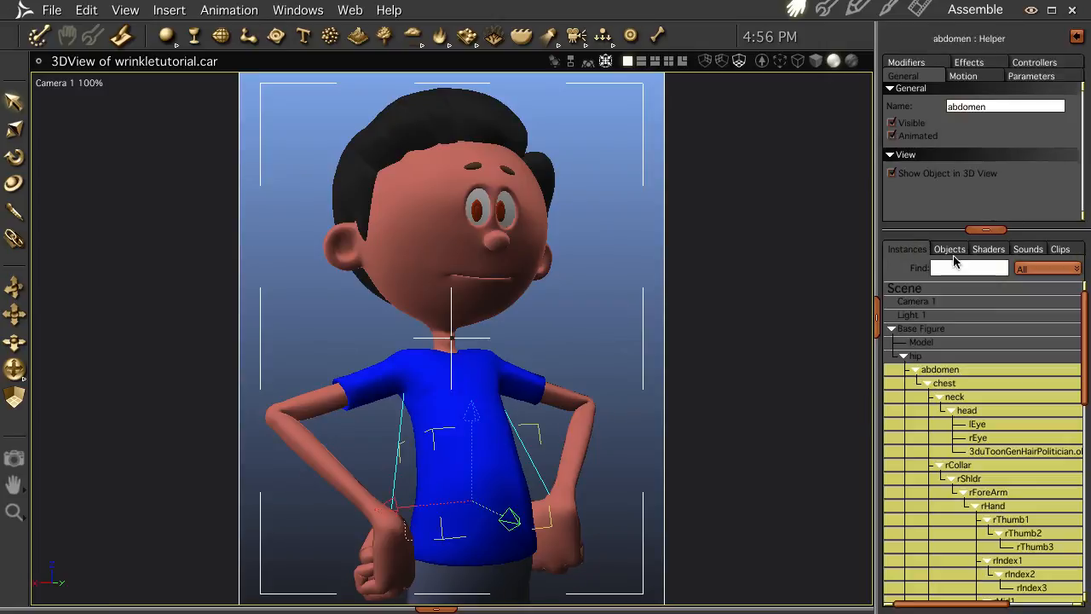
left_click(891, 328)
left_click(890, 355)
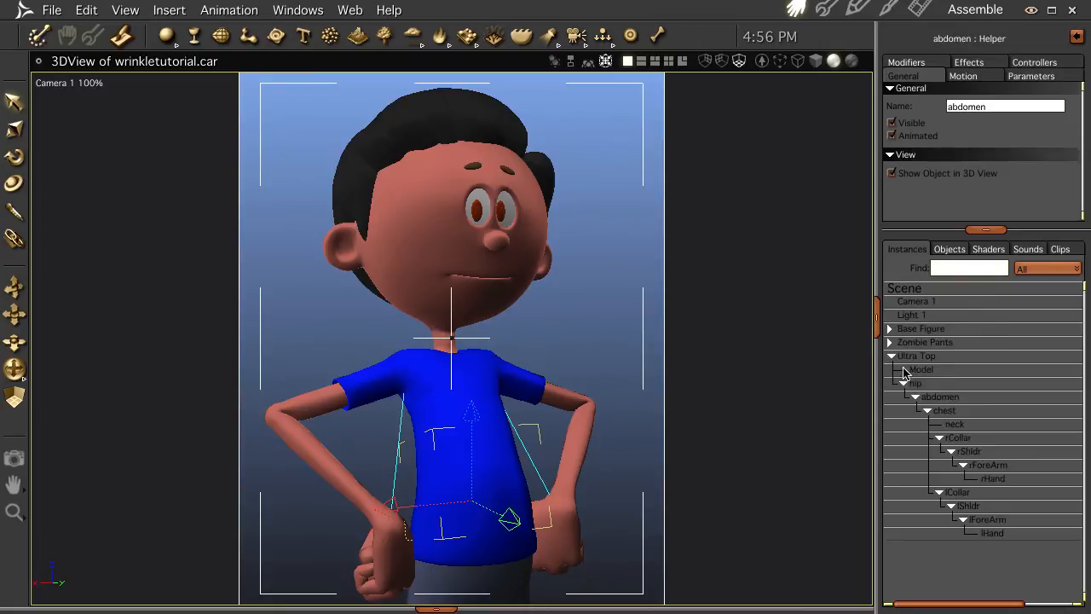
left_click(918, 371)
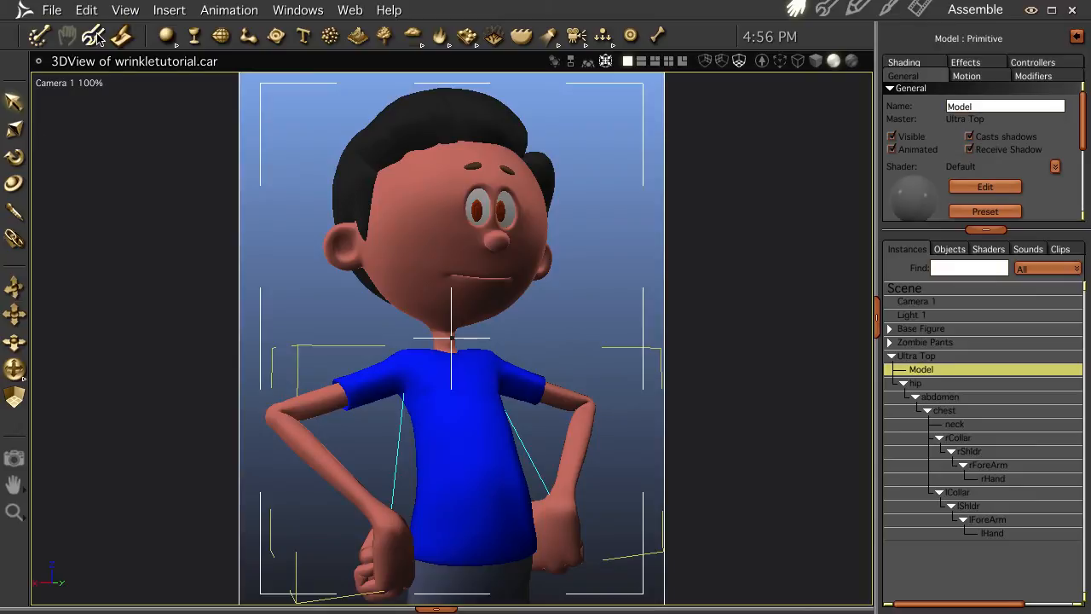
- Start 3D Paint on the selected shirt model and expand its Bump textures
left_click(122, 38)
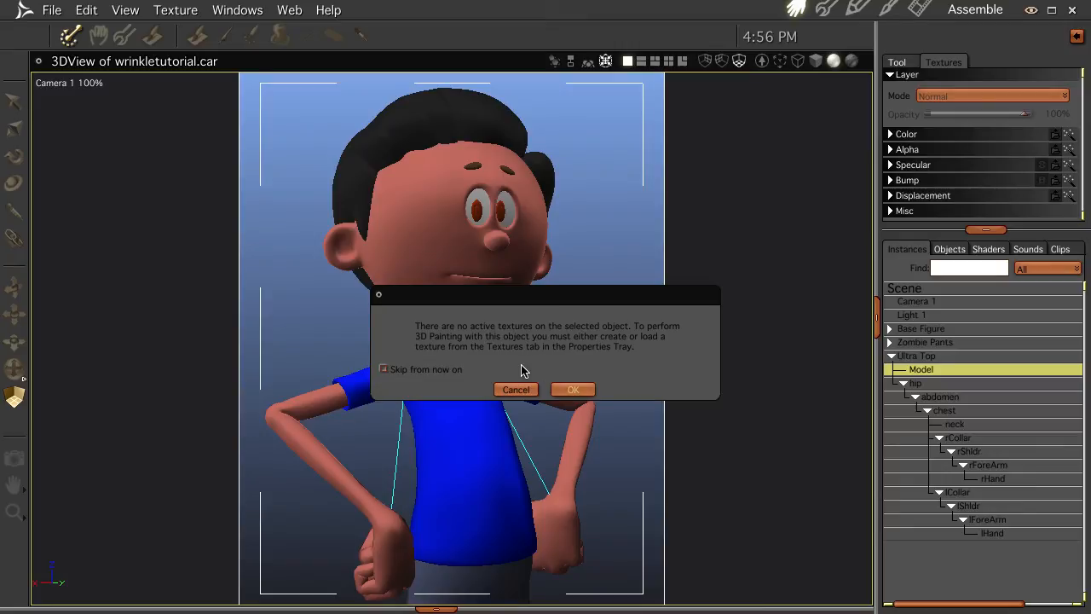
left_click(572, 391)
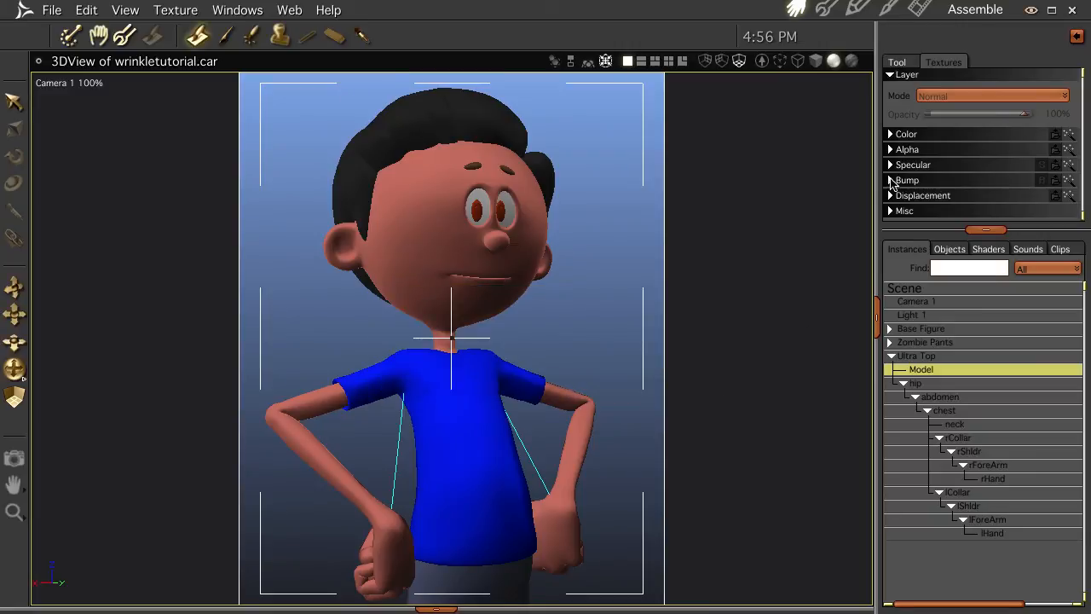
left_click(891, 180)
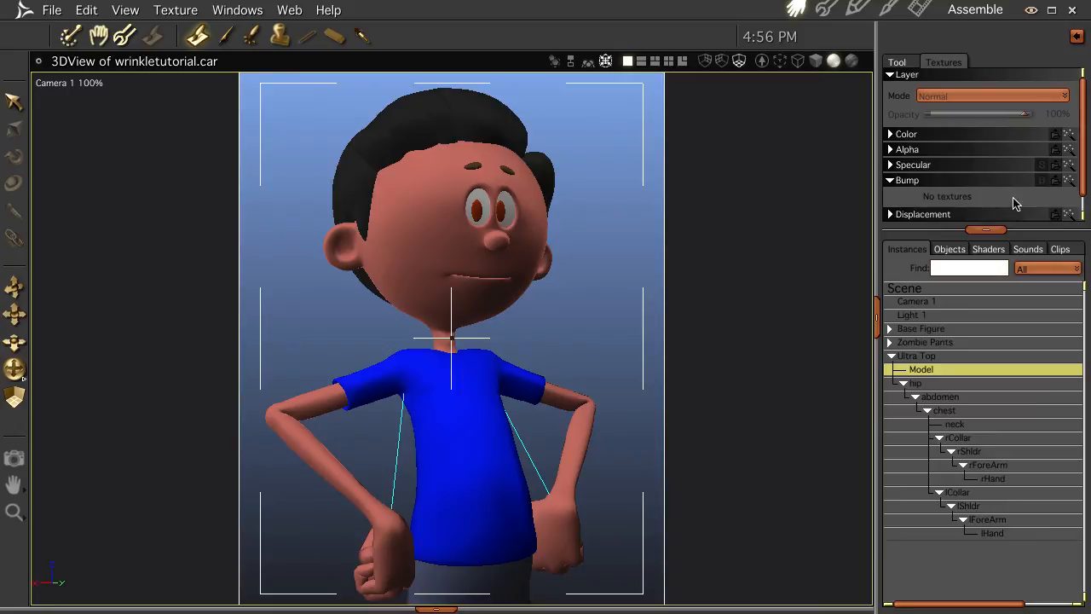
- Create a 1024x1024 Bump texture for the shirt model, accepting the change to the instance's shader
left_click(1069, 181)
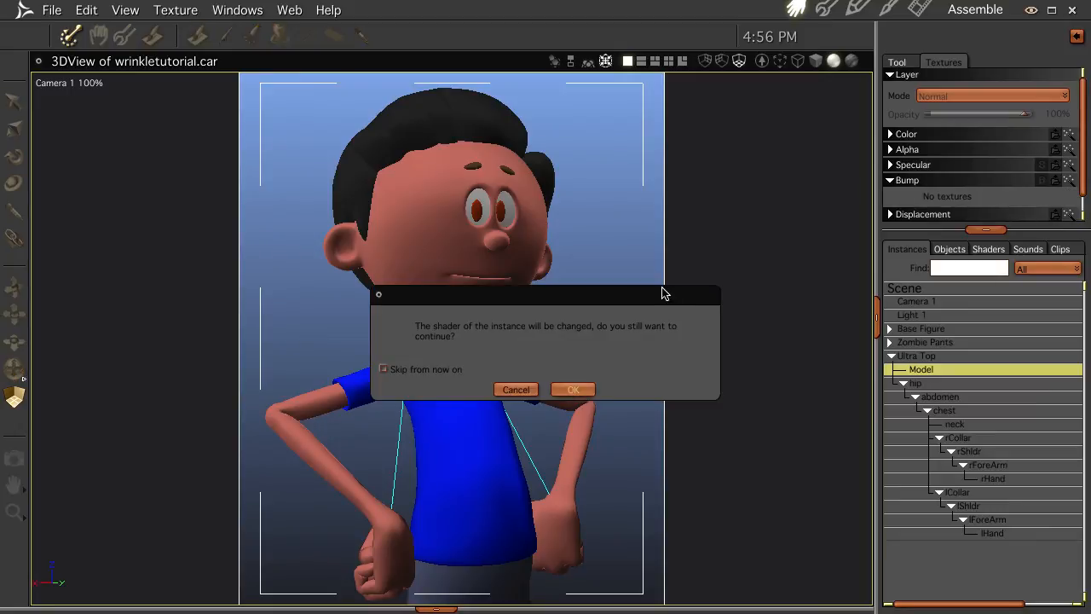
left_click(572, 391)
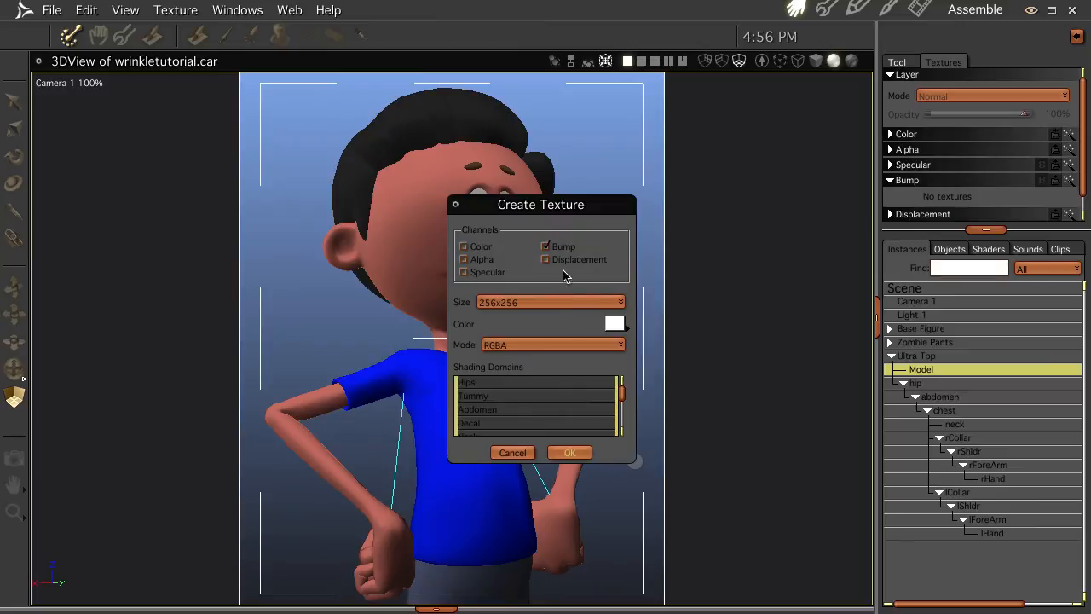
left_click(515, 305)
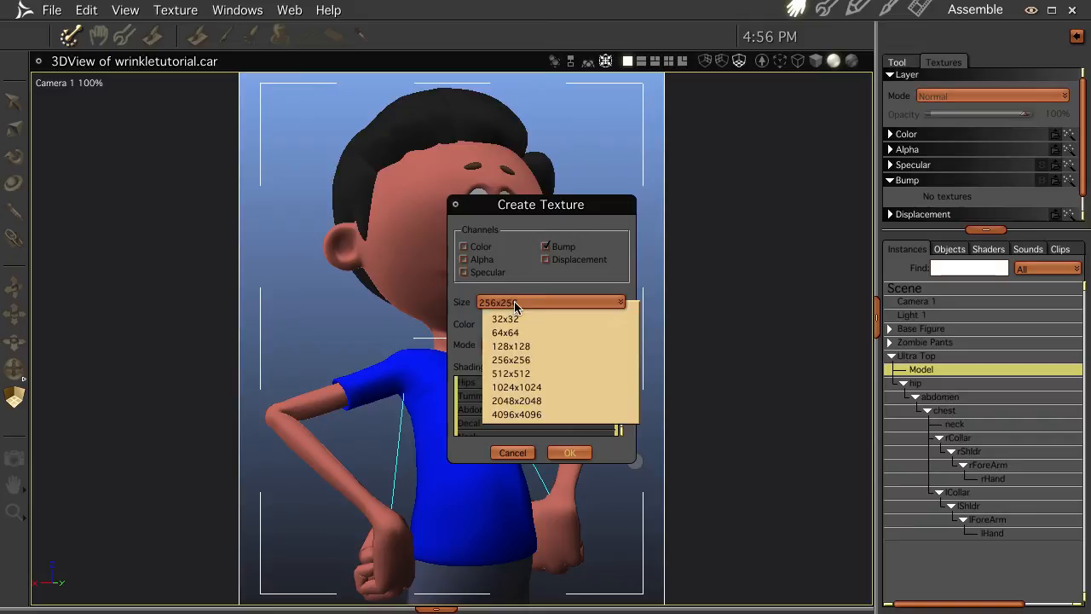
left_click(533, 392)
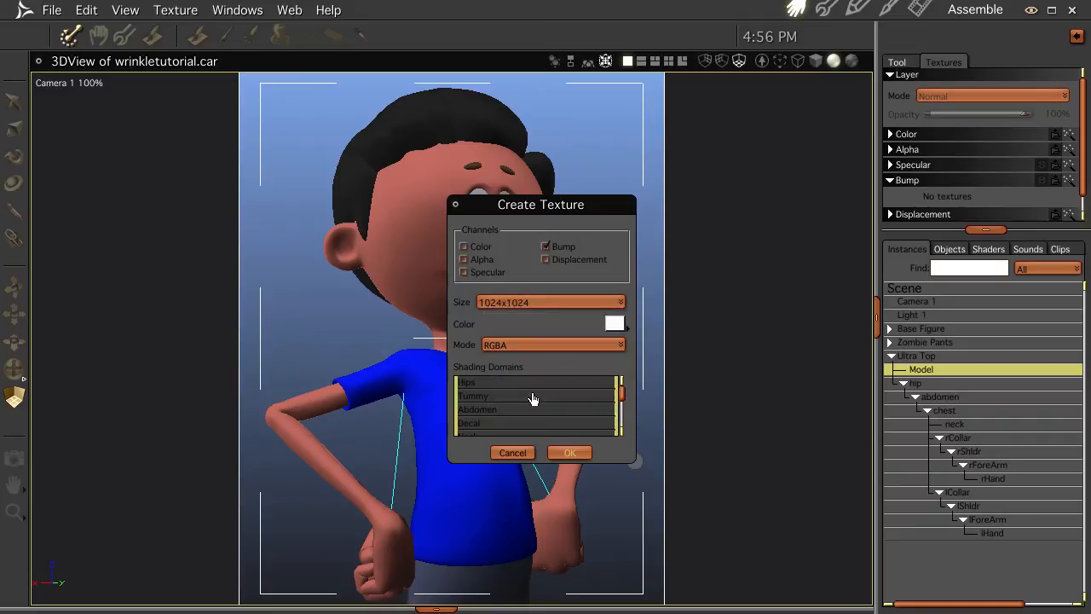
left_click(569, 453)
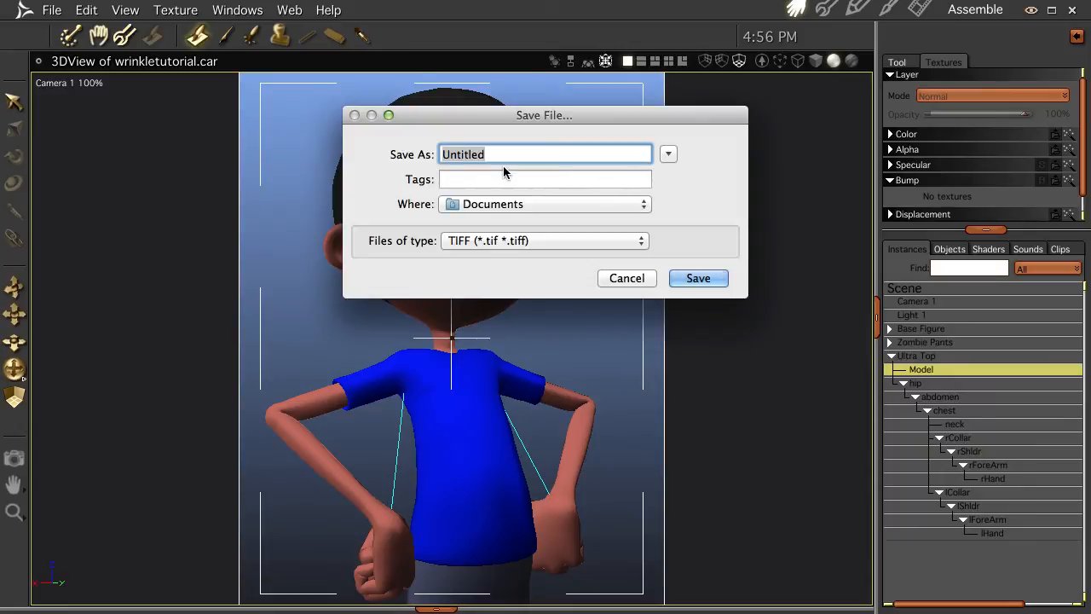
- Save the texture as the TIFF file shirtwrinkle in Documents, replacing the existing file and accepting the TIFF options
type("sh")
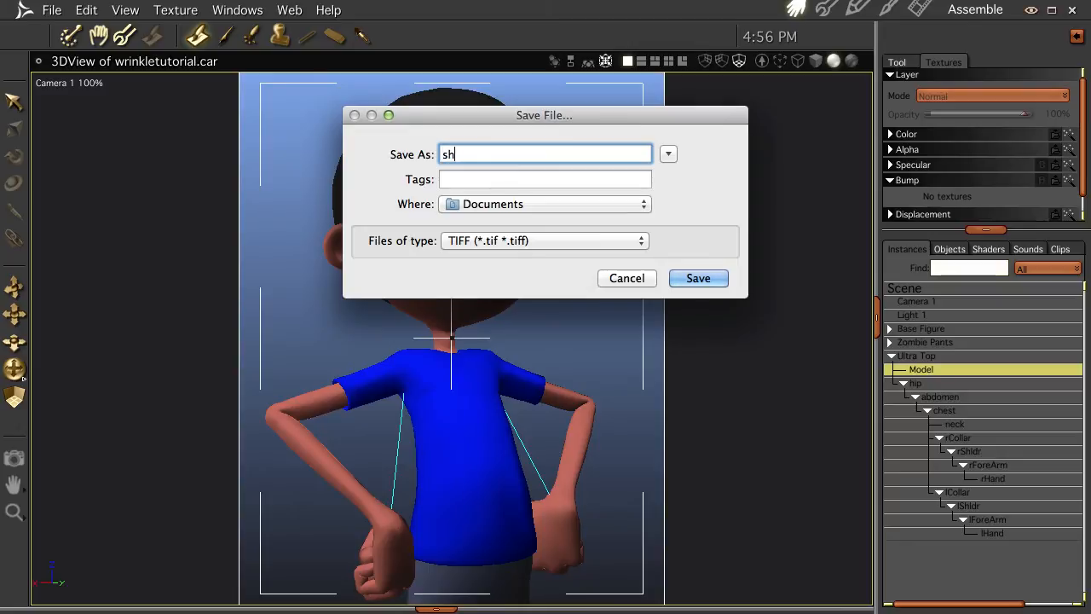
type("irtwrinkle")
key("Return")
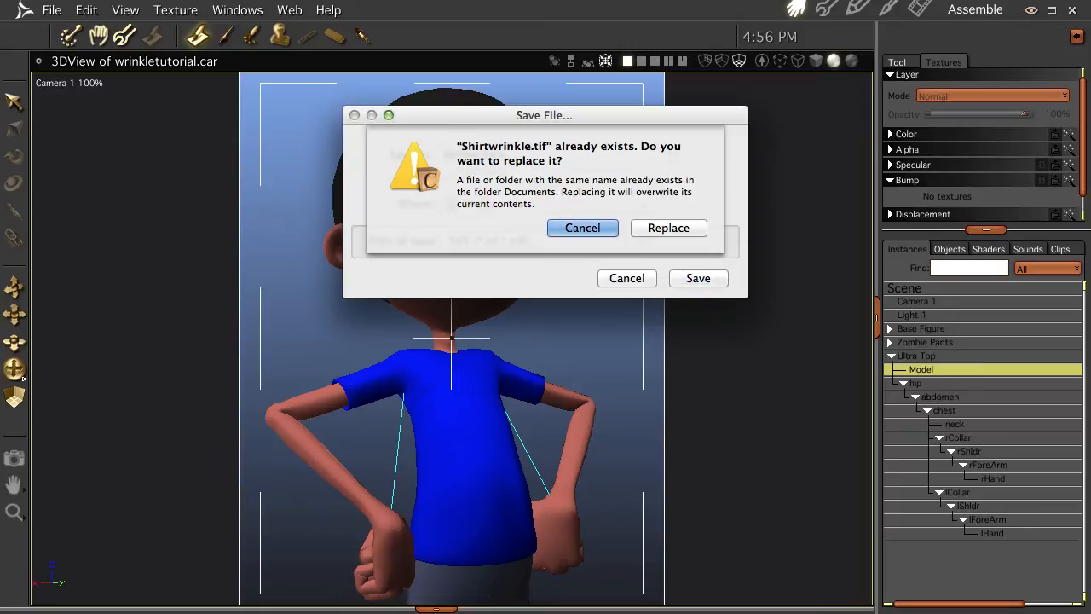
left_click(664, 227)
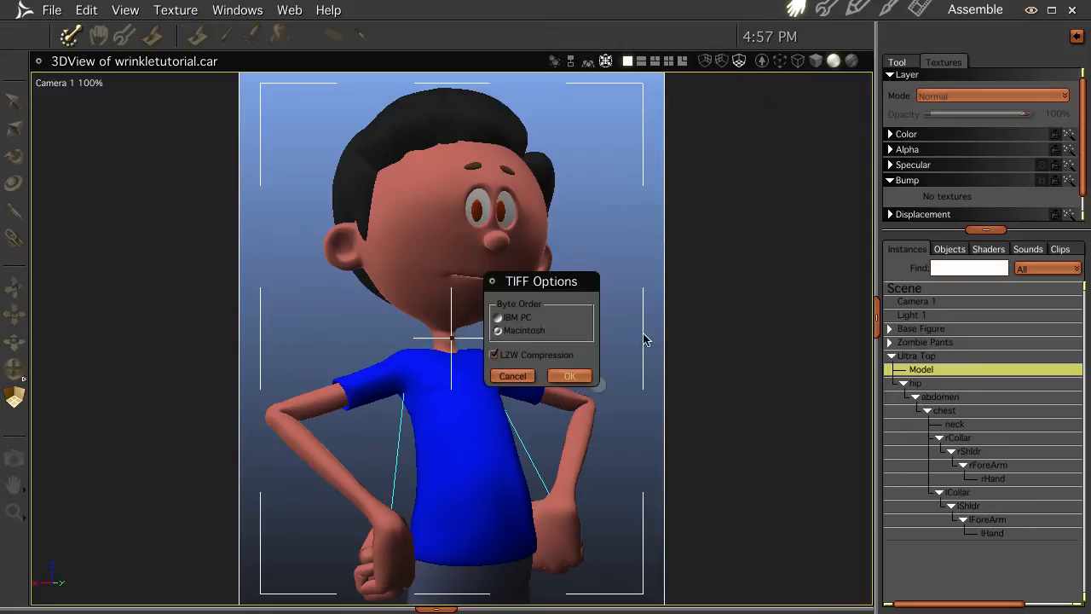
left_click(569, 377)
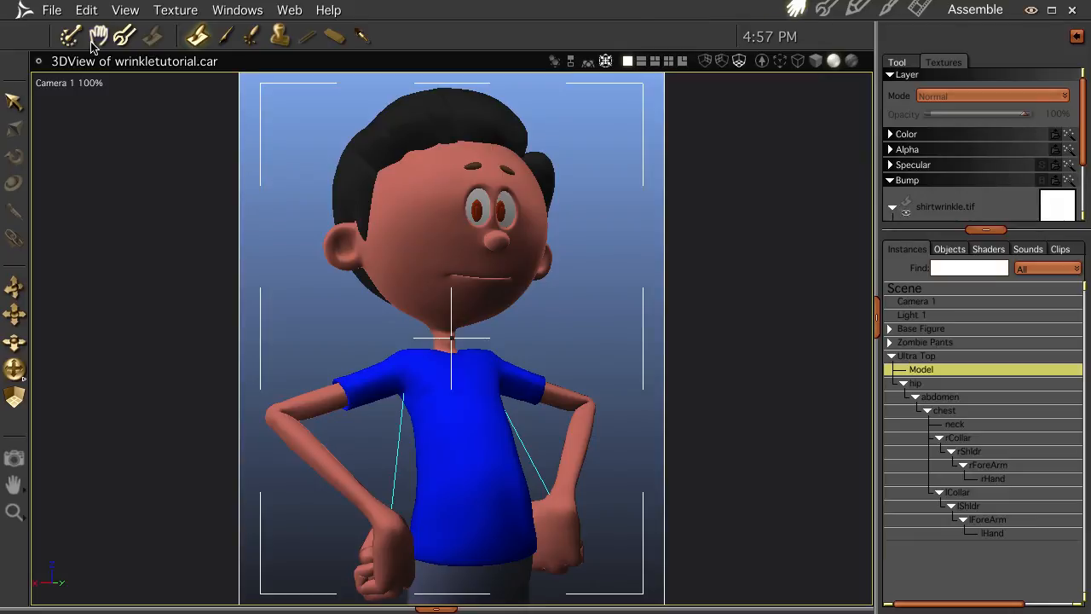
- Leave 3D Paint and examine the Bump channels of the Abs and Abs 1 shaders
key("ctrl+1")
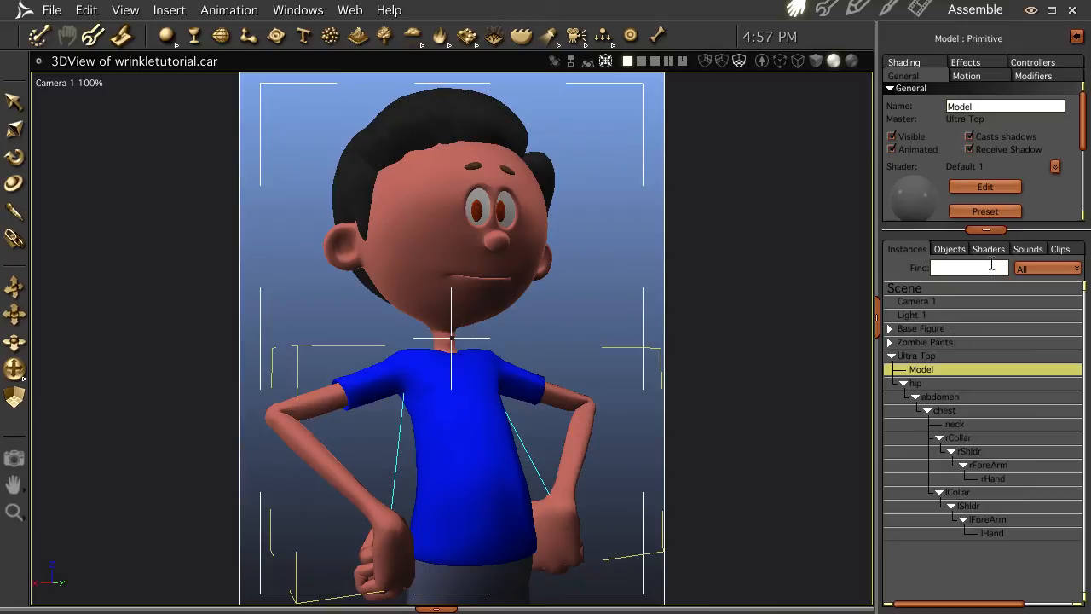
left_click(987, 249)
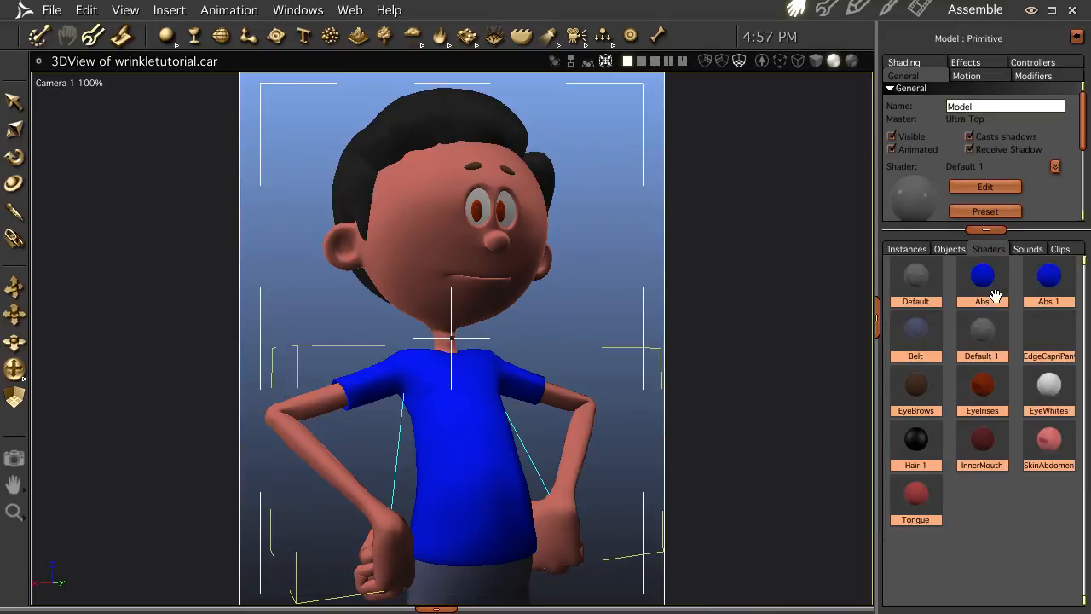
double_click(983, 276)
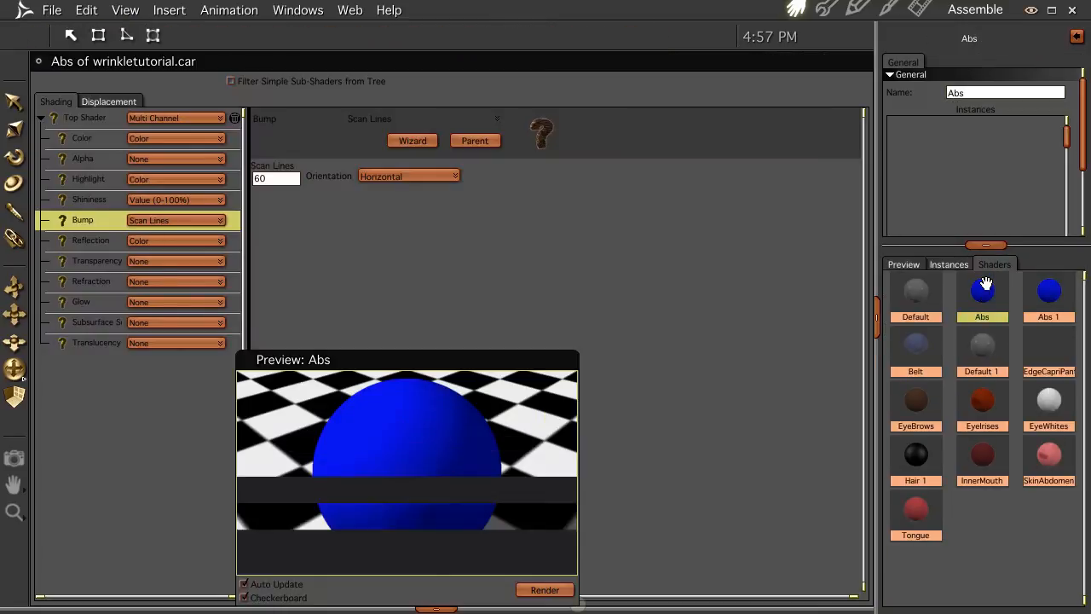
right_click(94, 223)
left_click(116, 245)
right_click(110, 220)
left_click(123, 240)
double_click(1047, 294)
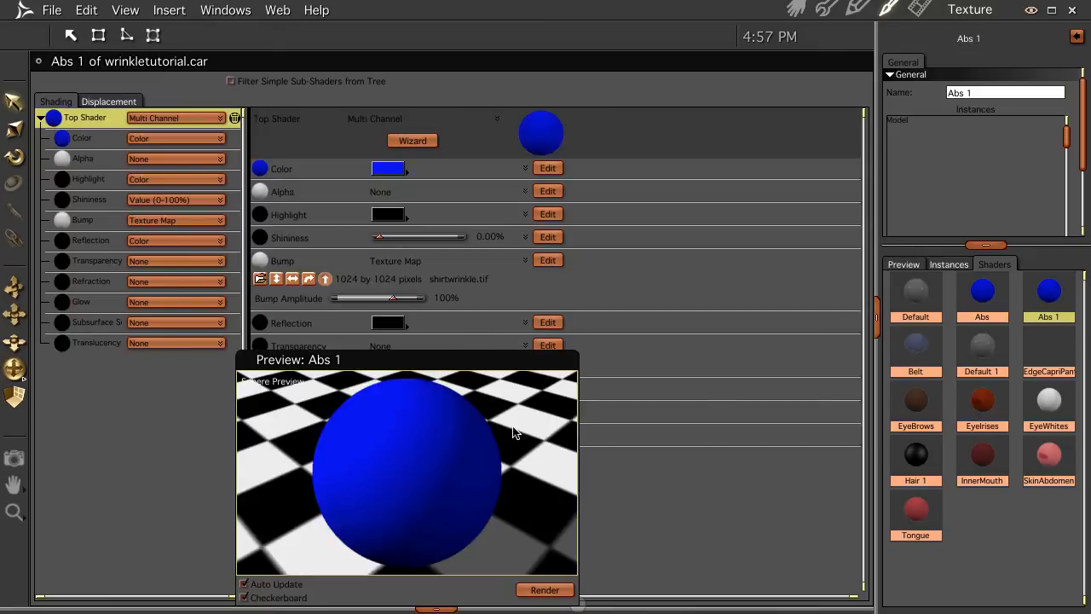
left_click(103, 224)
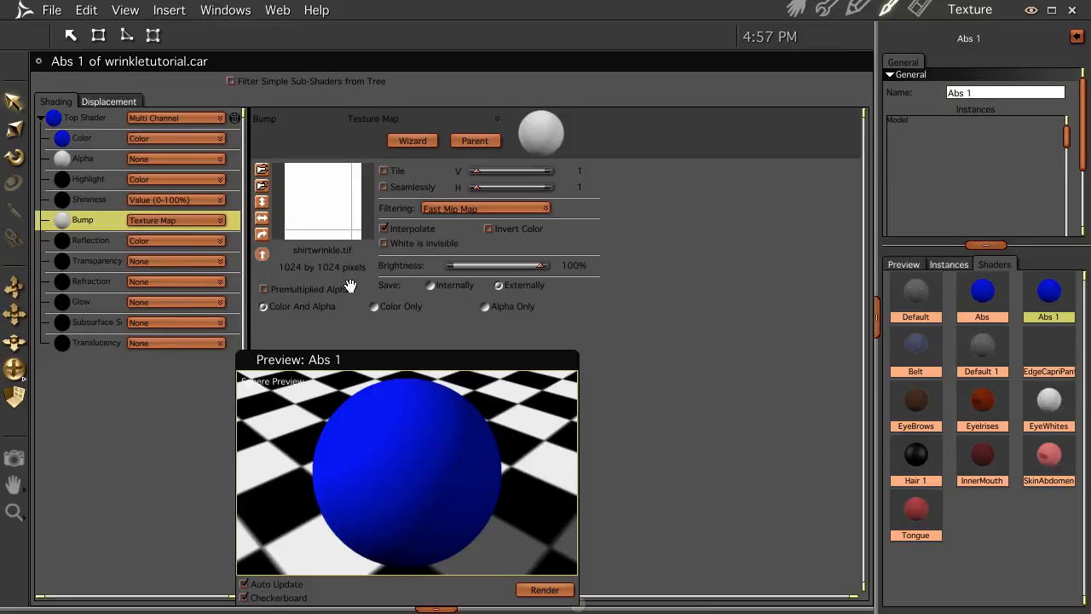
- Paste the copied Scan Lines shader into the Bump channel of Abs 1 and render the scene
right_click(99, 221)
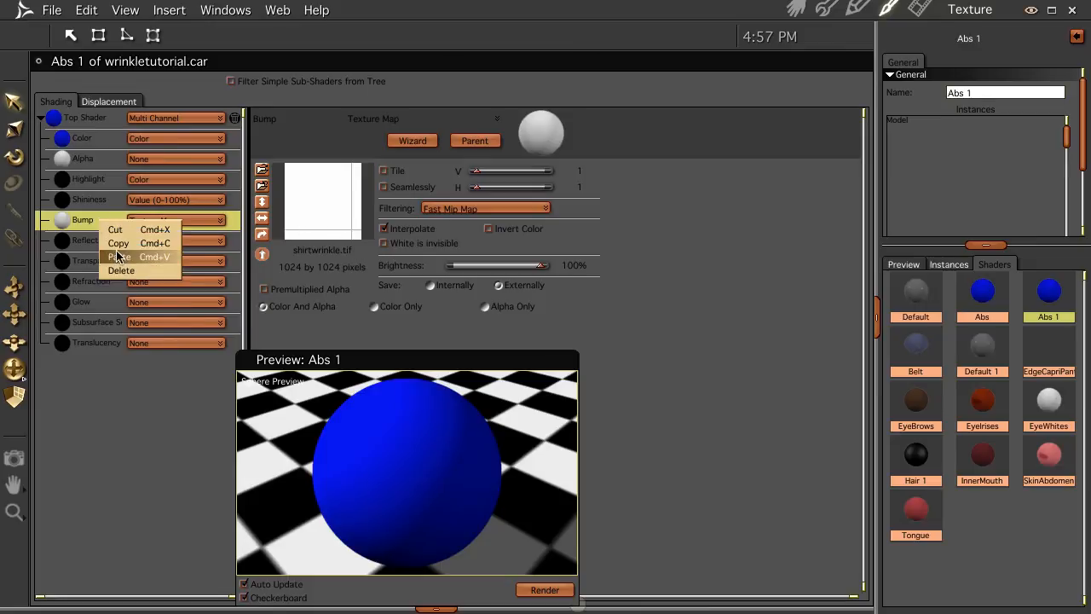
left_click(113, 254)
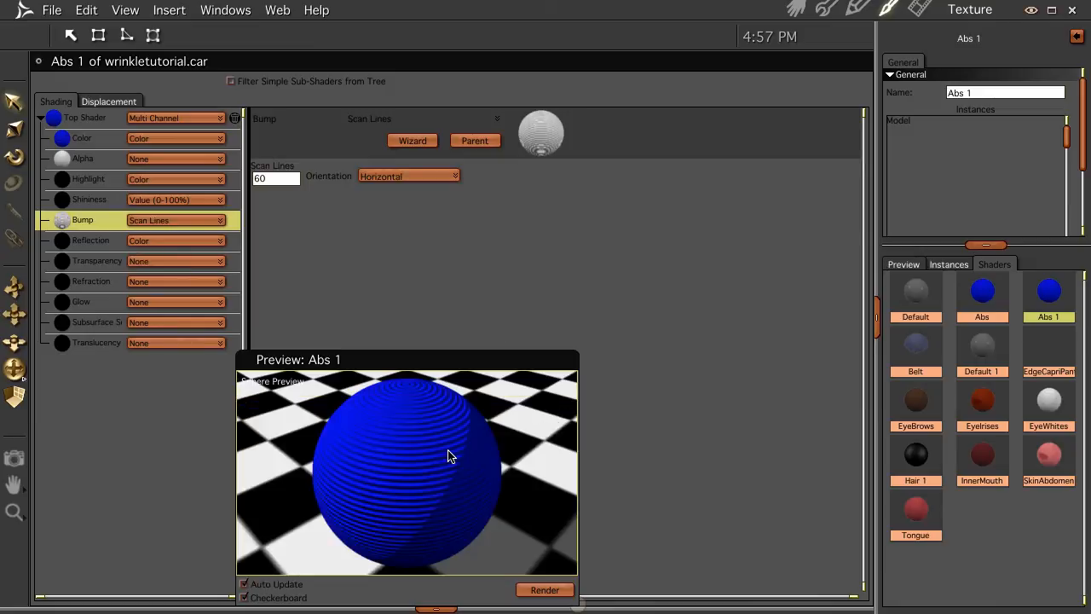
left_click(796, 10)
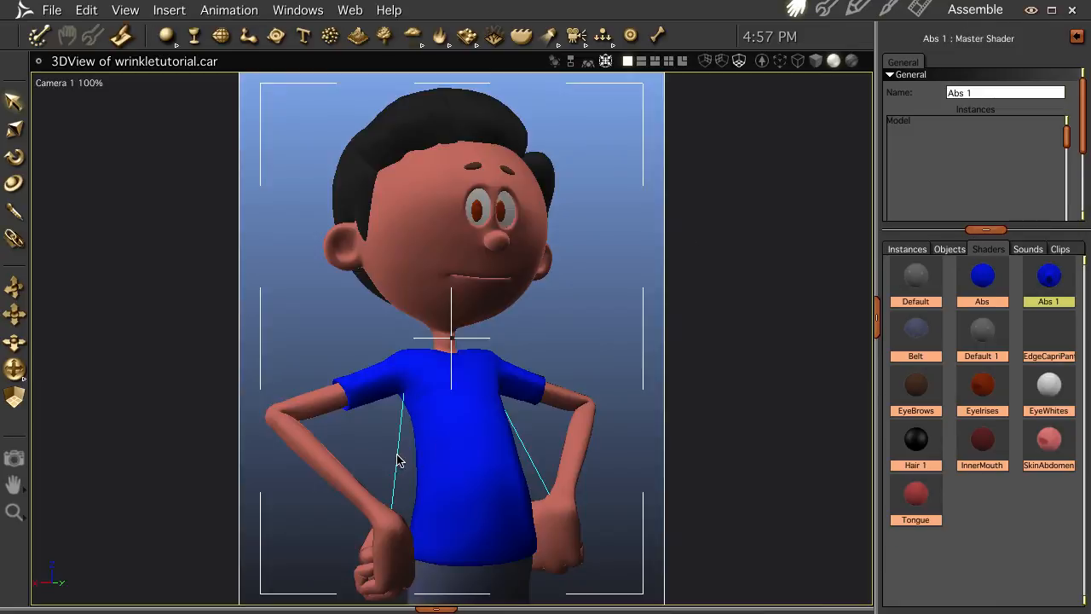
key("ctrl+r")
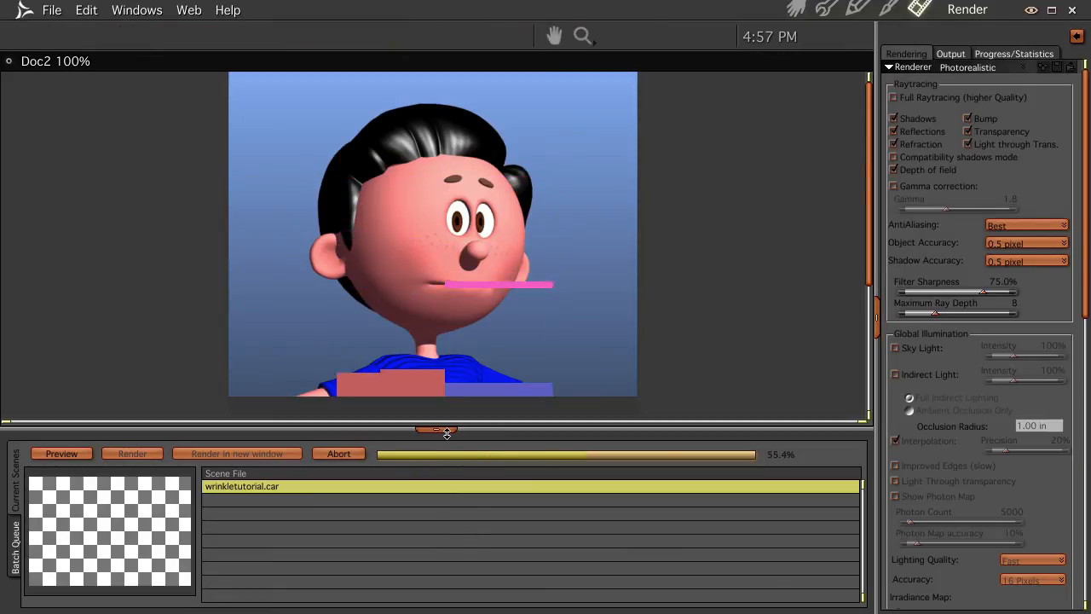
left_click(449, 433)
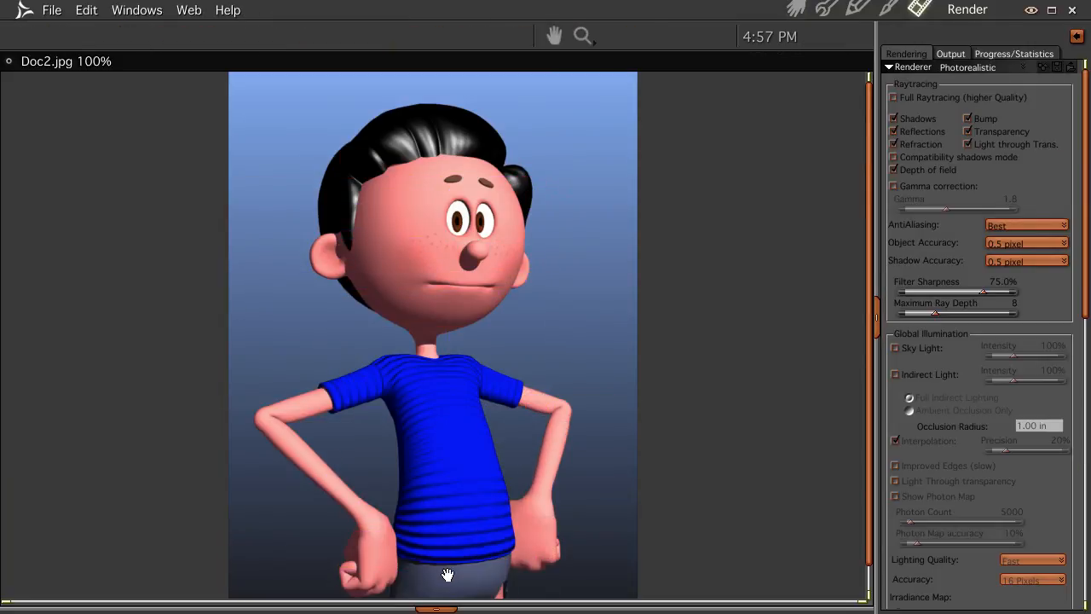
- Return to the Assemble room and remove the unused master shaders from the scene
left_click(795, 9)
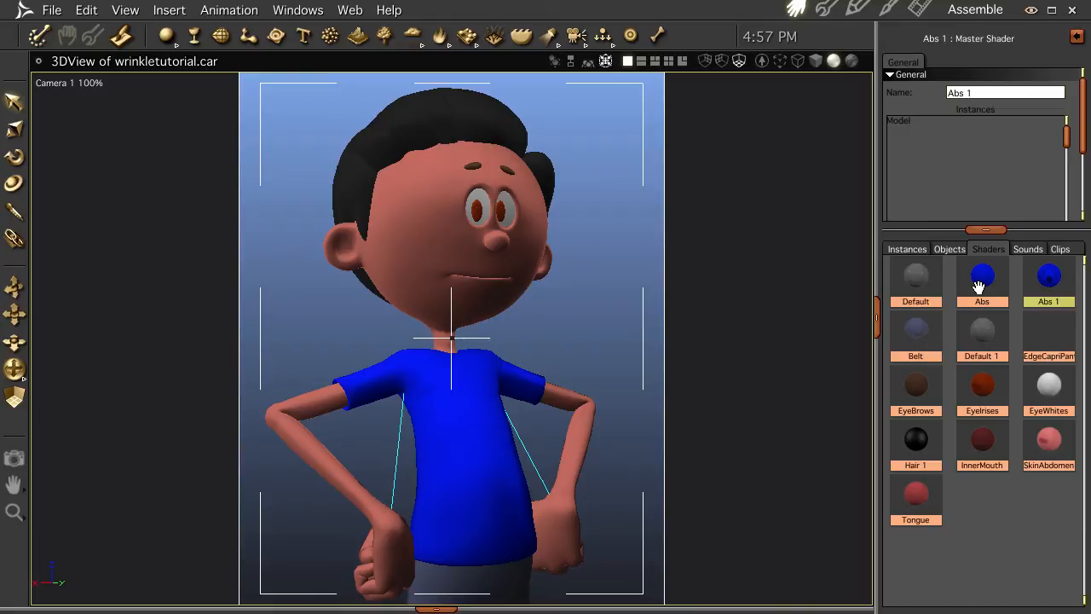
left_click(996, 287)
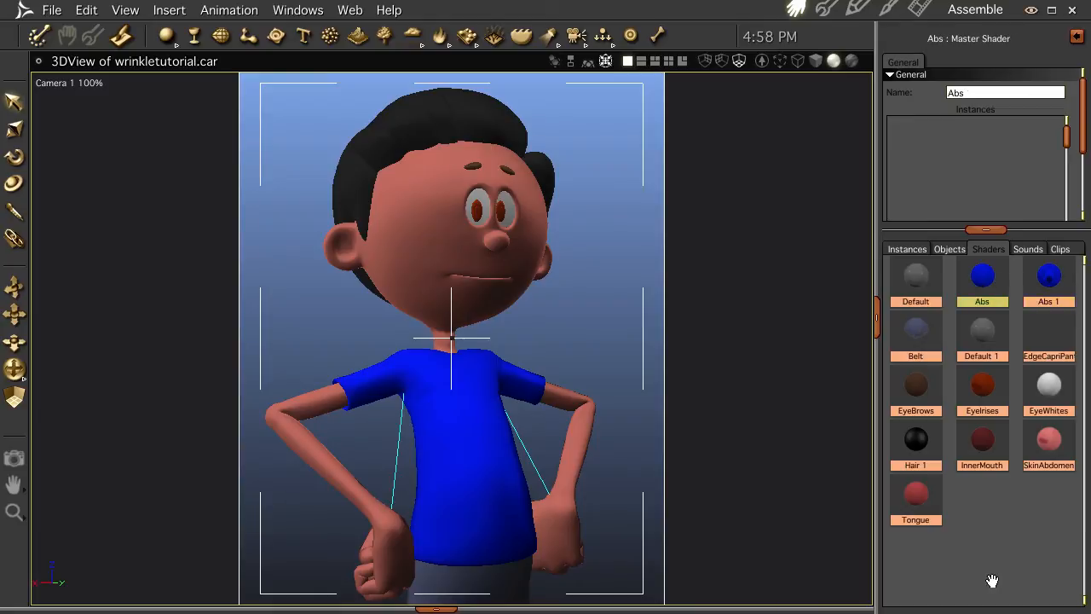
left_click(992, 578)
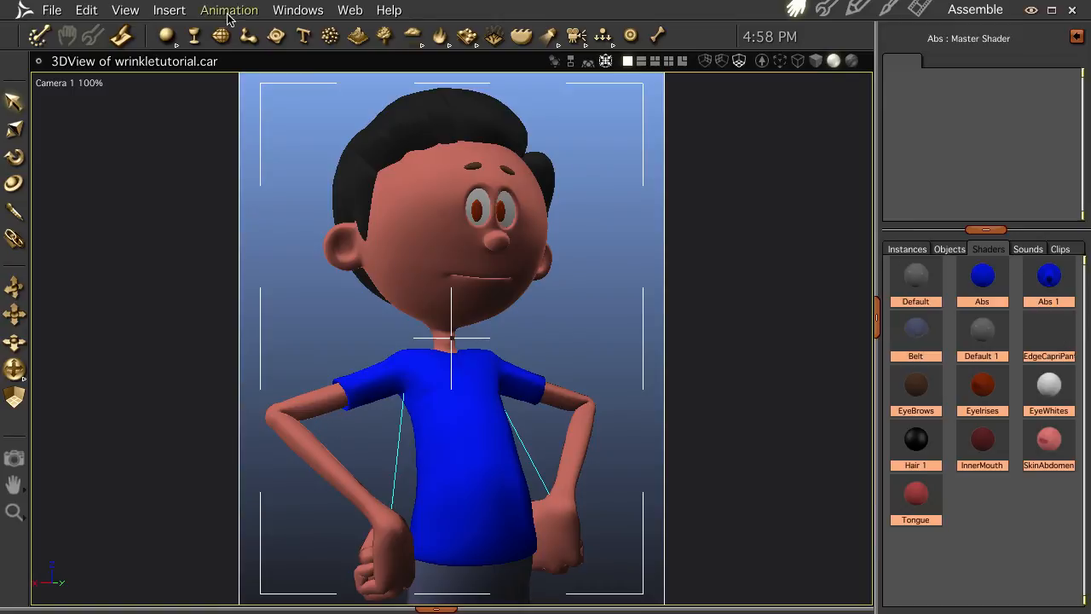
left_click(89, 11)
mouse_move(123, 124)
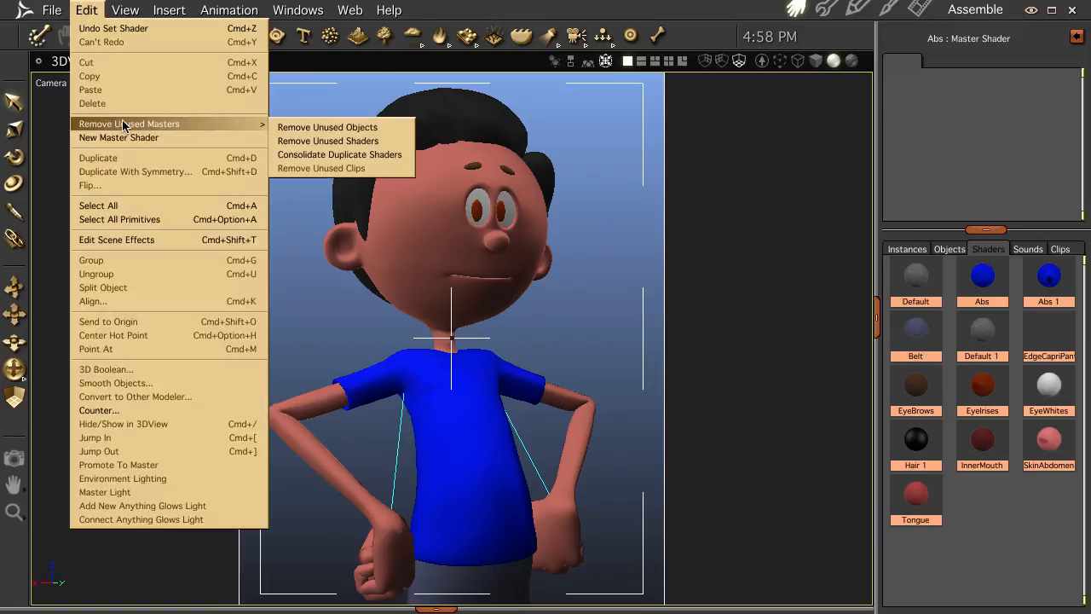
left_click(330, 142)
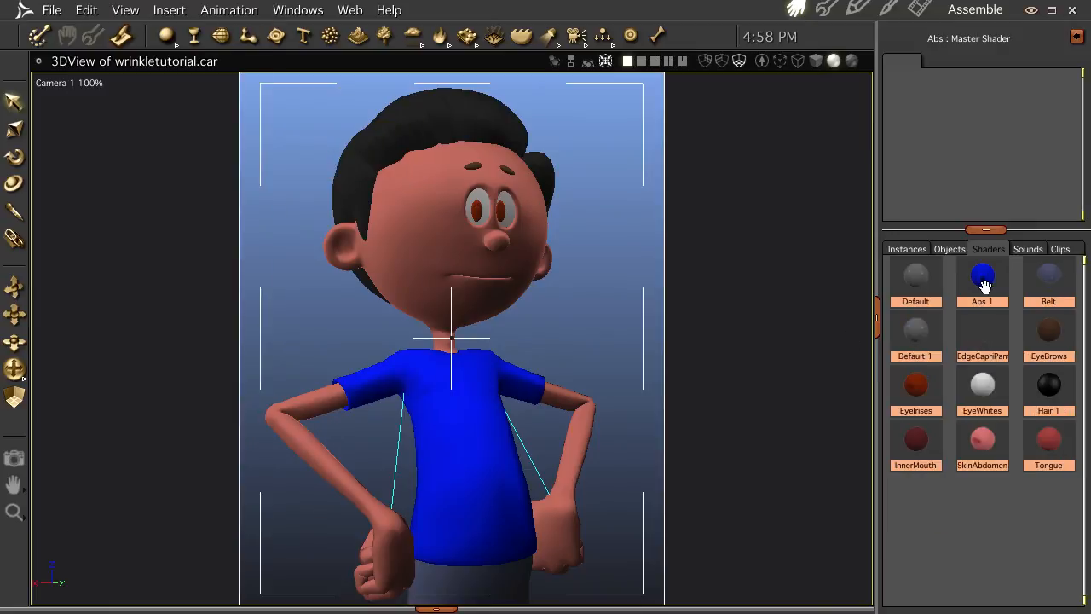
- Open the Abs 1 shader and set its Bump channel to the Water : waves natural function
left_click(980, 281)
double_click(981, 284)
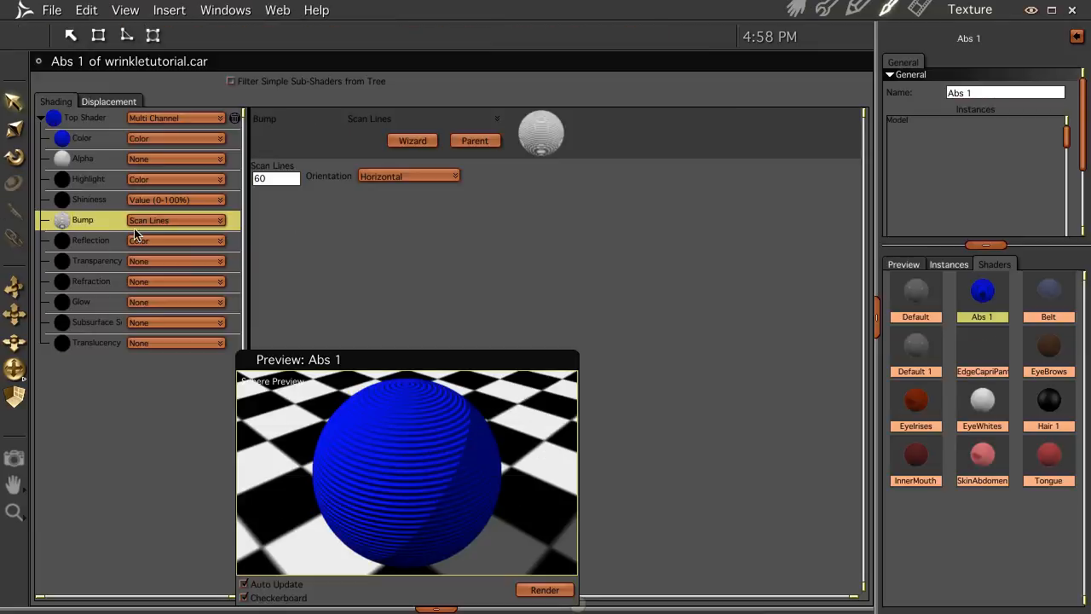
left_click(143, 223)
mouse_move(164, 388)
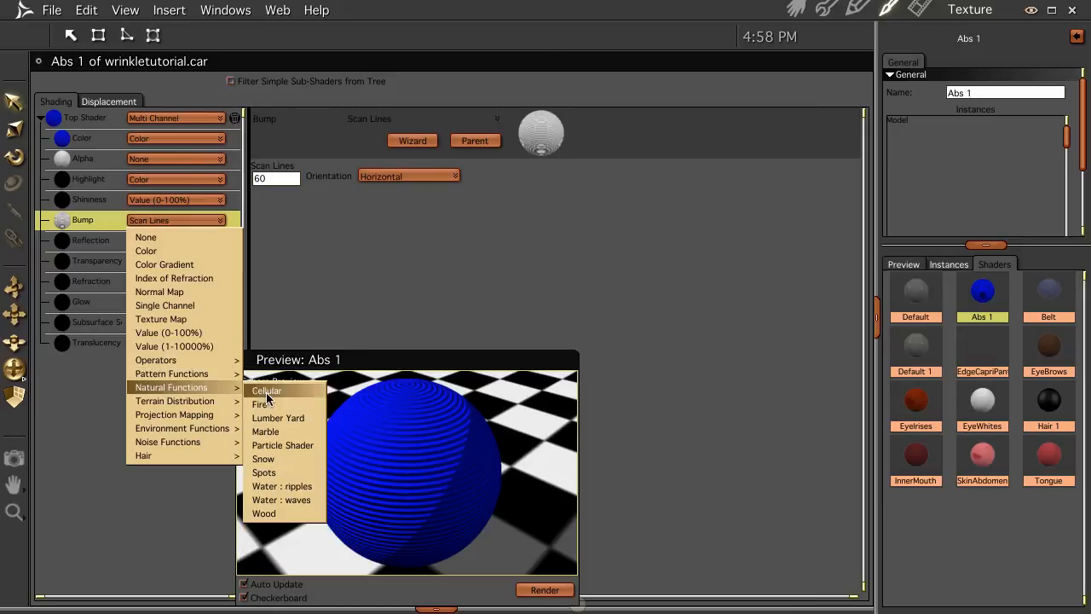
left_click(292, 502)
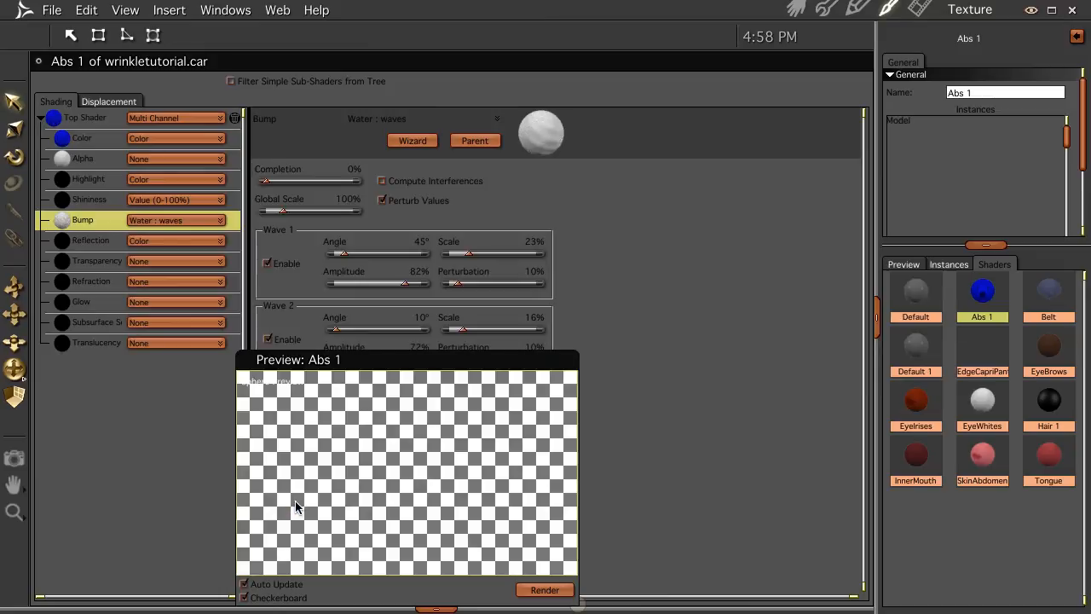
- Switch the Bump channel of Abs 1 to Water : ripples and render the scene
left_click(193, 220)
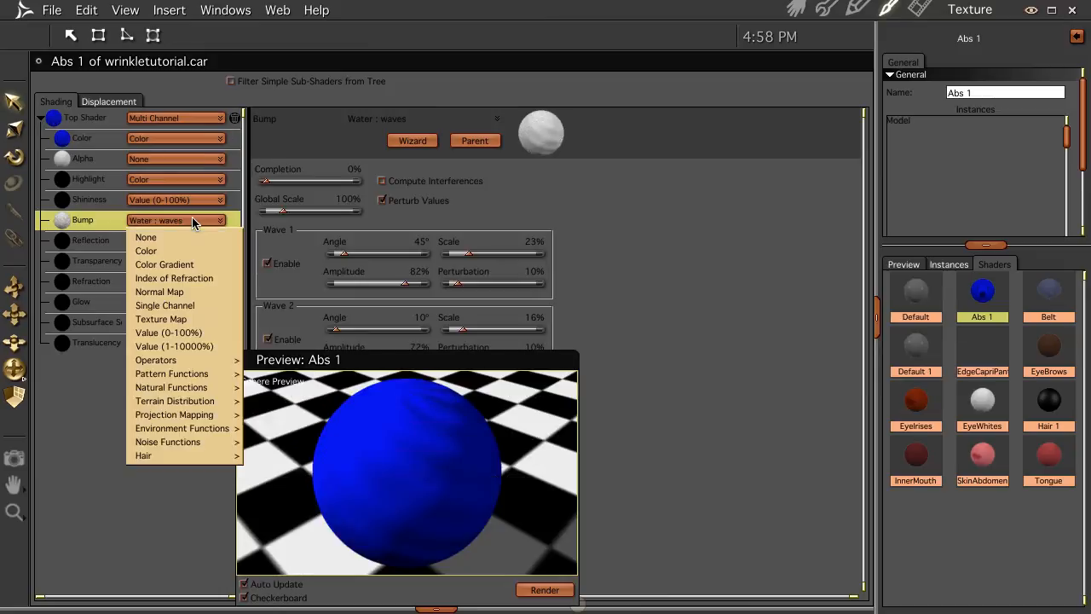
mouse_move(202, 380)
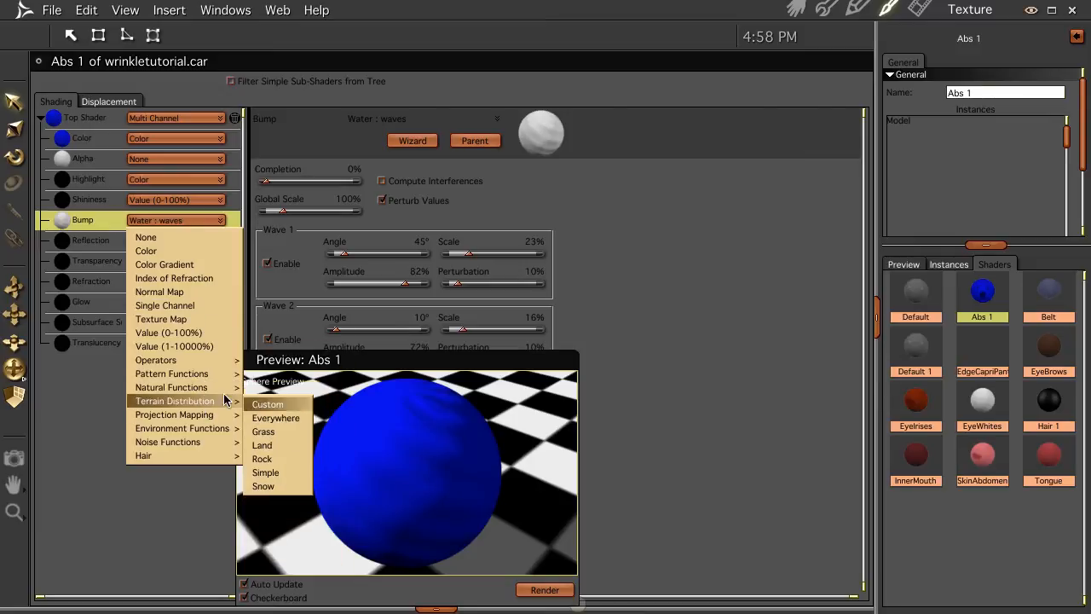
left_click(277, 491)
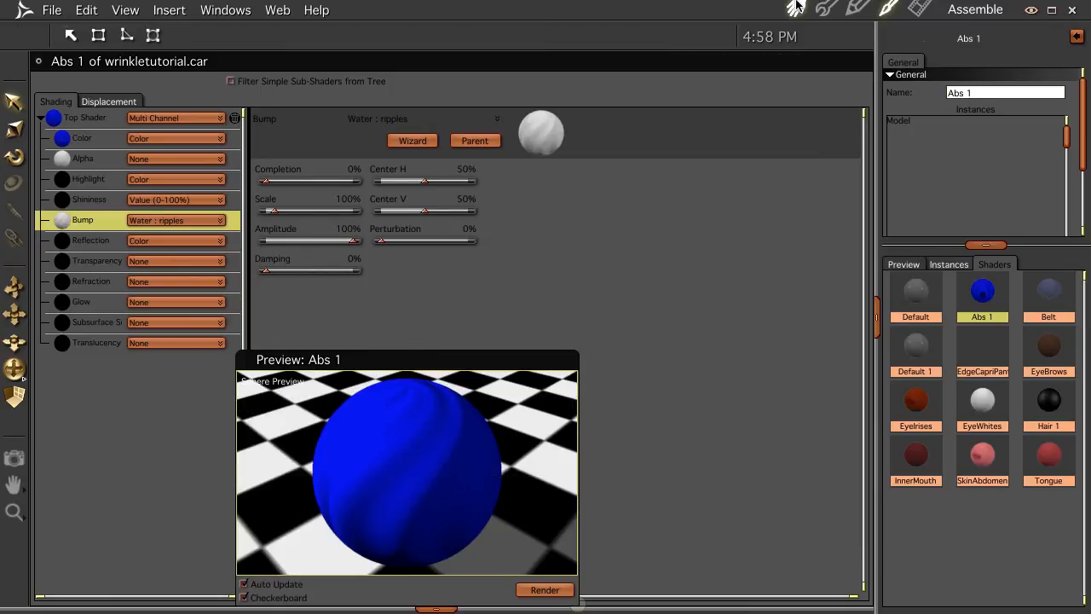
left_click(796, 9)
key("ctrl+r")
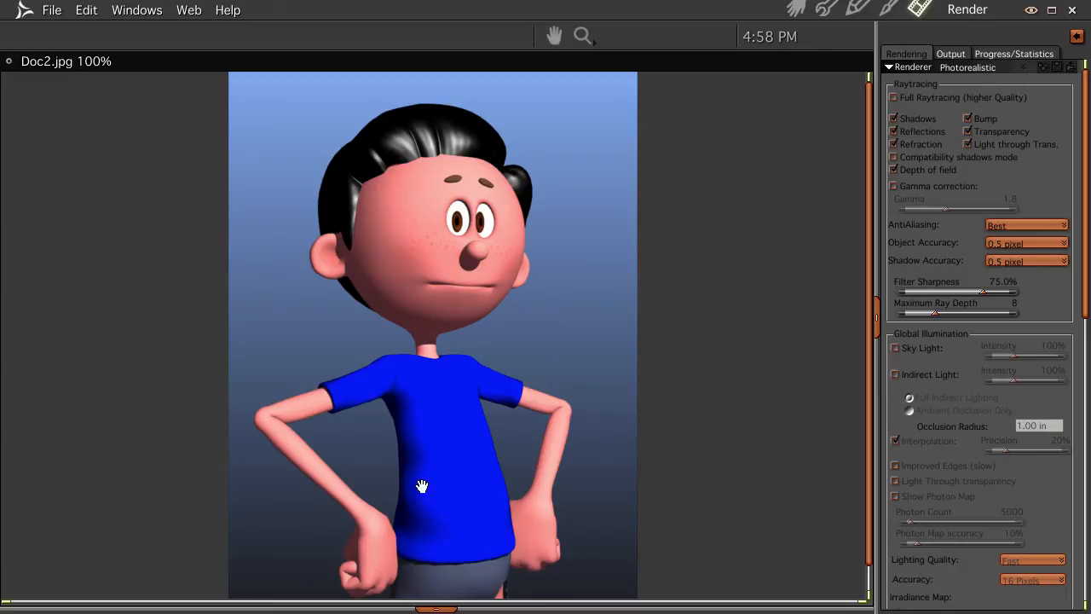
- Reopen the Abs 1 shader, set the Water : ripples Scale to 50%, and render the scene
left_click(796, 8)
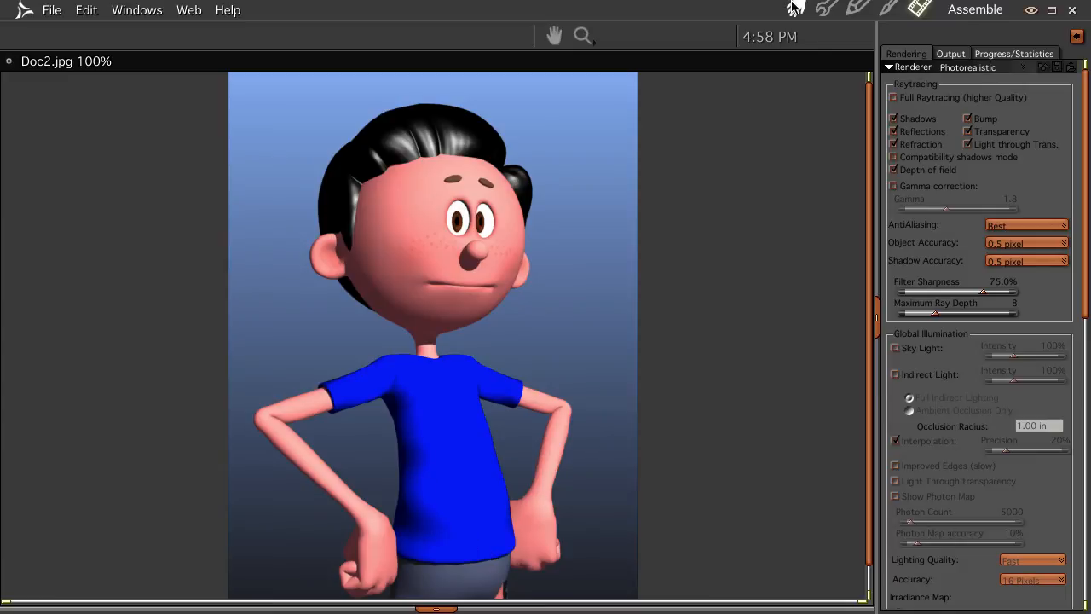
double_click(981, 285)
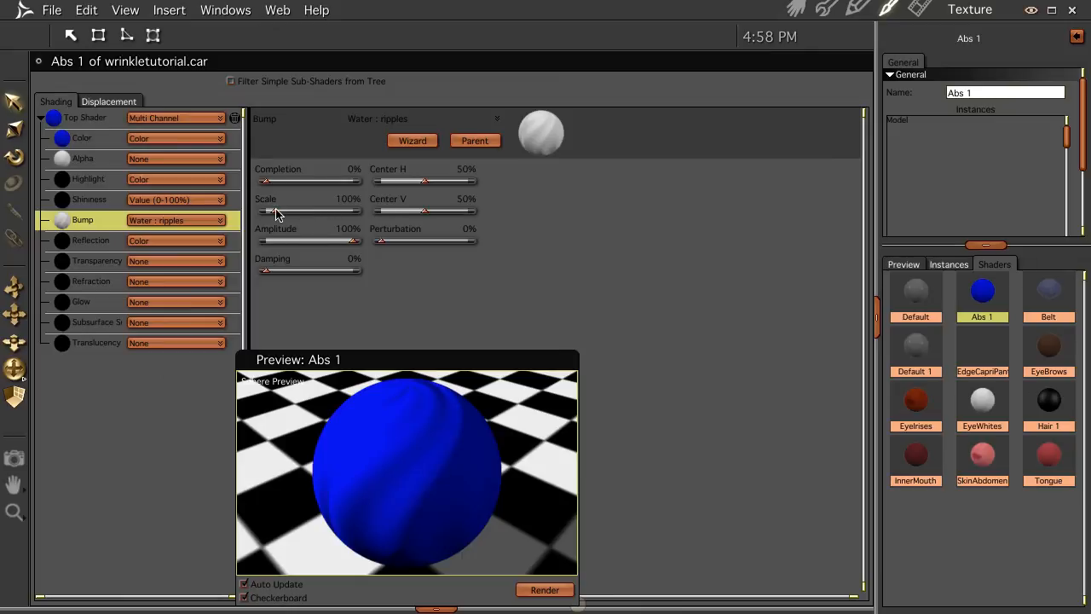
left_click_drag(275, 214, 274, 215)
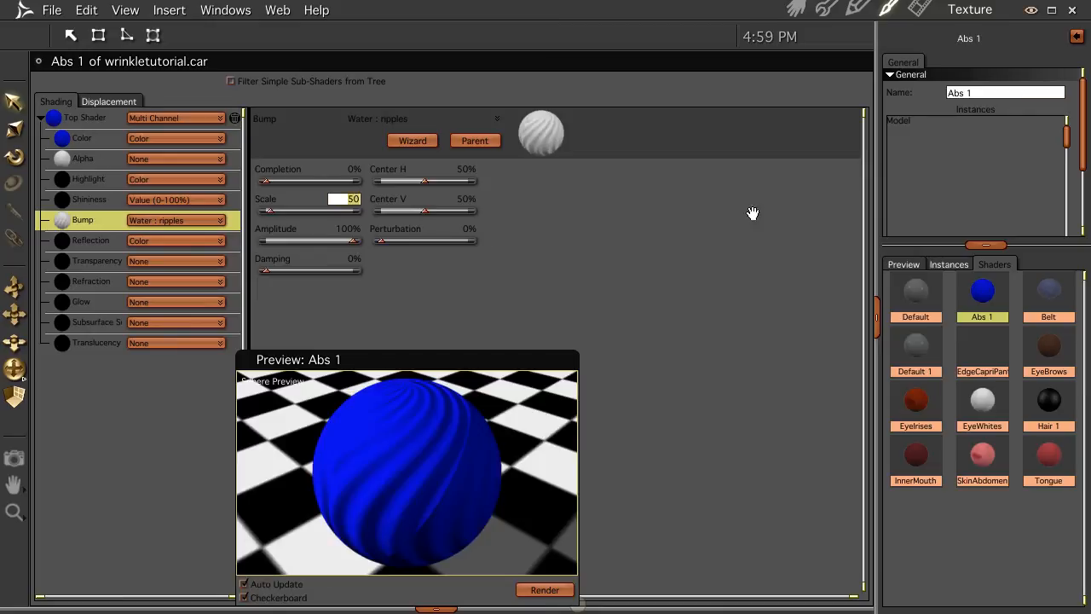
left_click(798, 8)
key("ctrl+r")
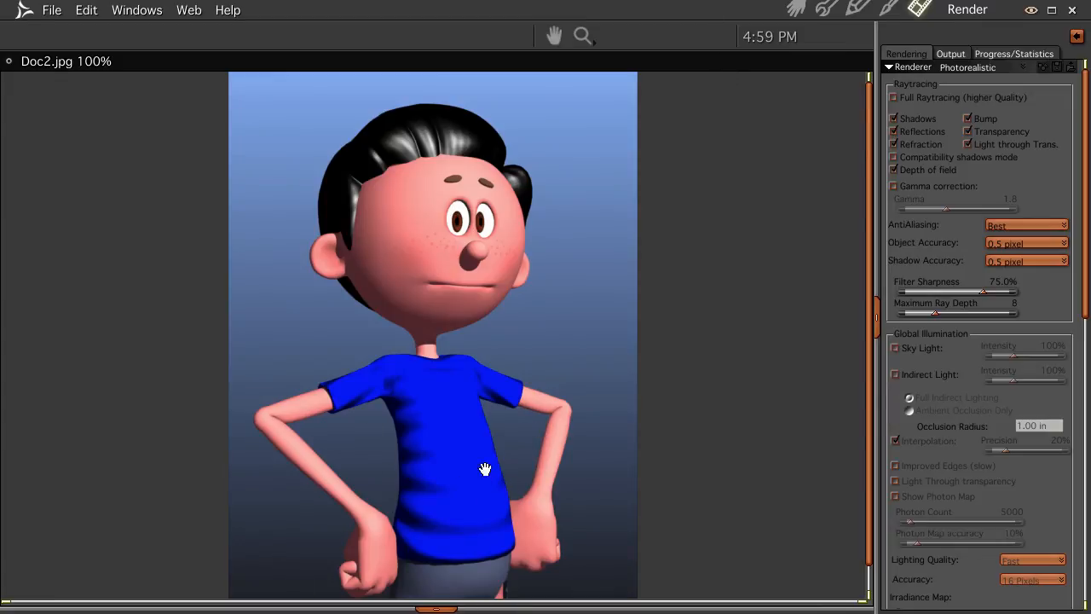
- Set the Center V of the Abs 1 ripples bump to about 25% and render the scene
left_click(795, 9)
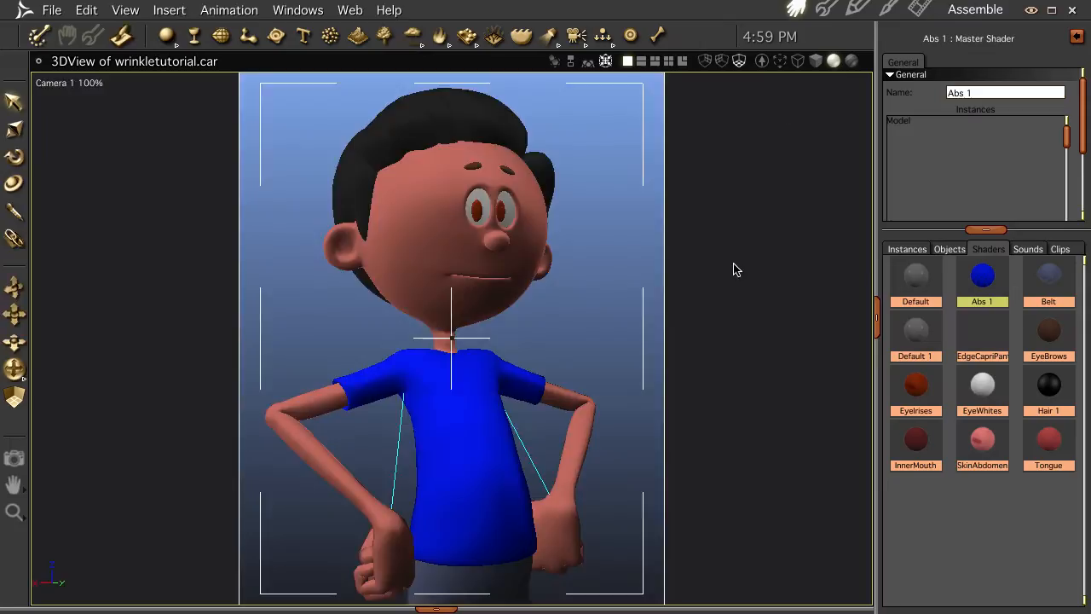
double_click(985, 277)
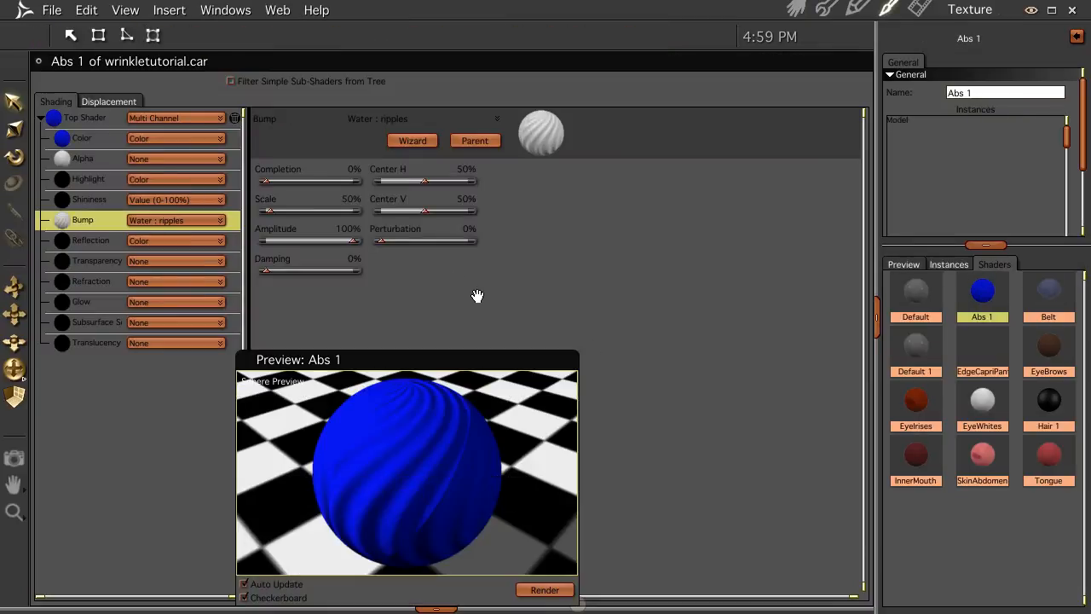
left_click_drag(422, 216, 410, 216)
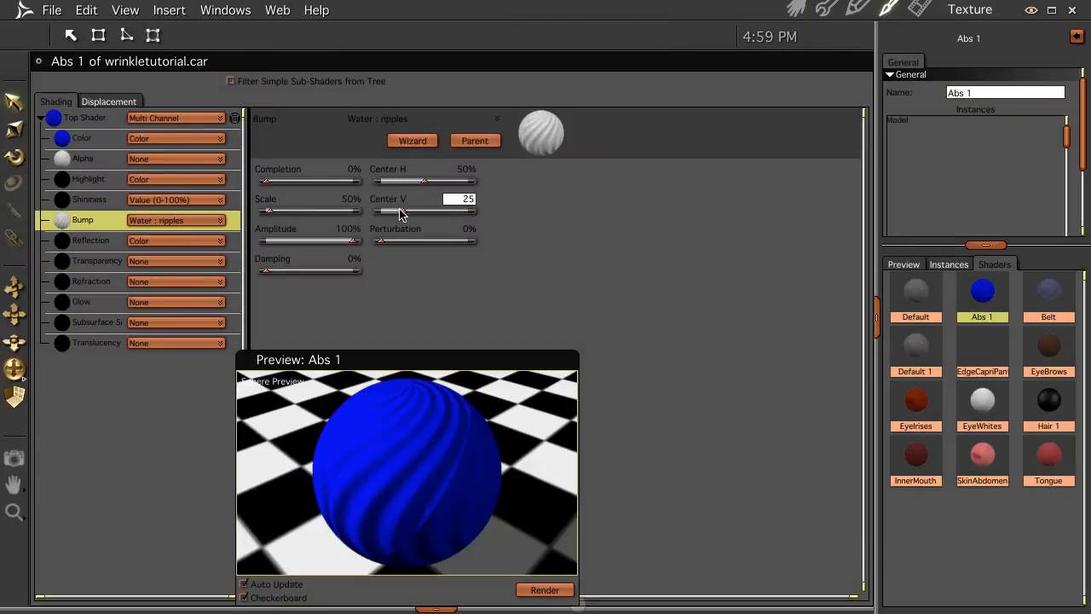
left_click(796, 9)
key("ctrl+r")
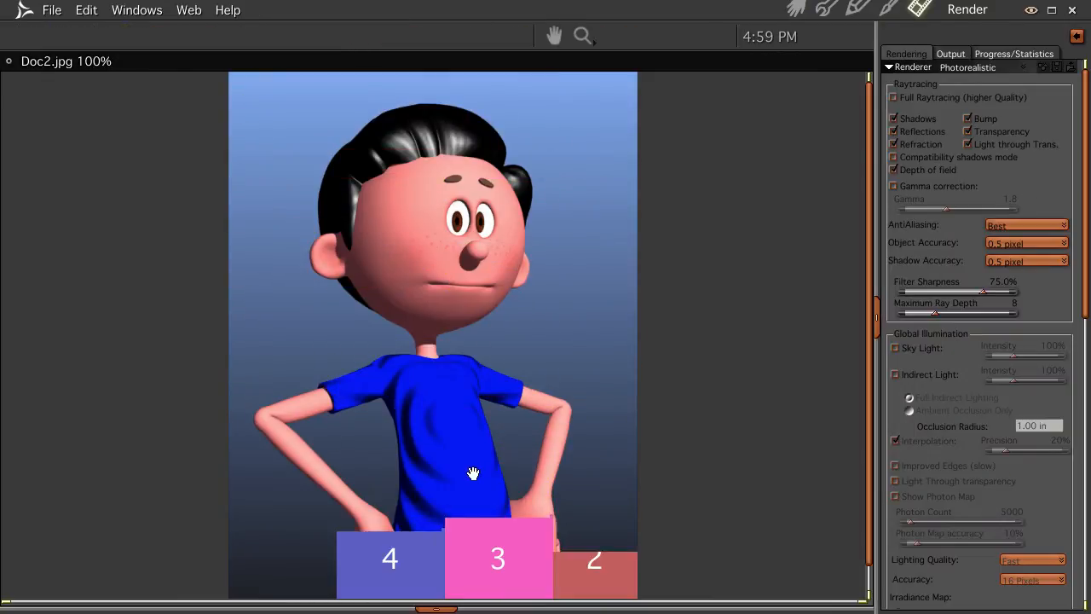
- Set the Abs 1 ripples bump to Center H 21% and Center V 77%, and render the scene
left_click(796, 8)
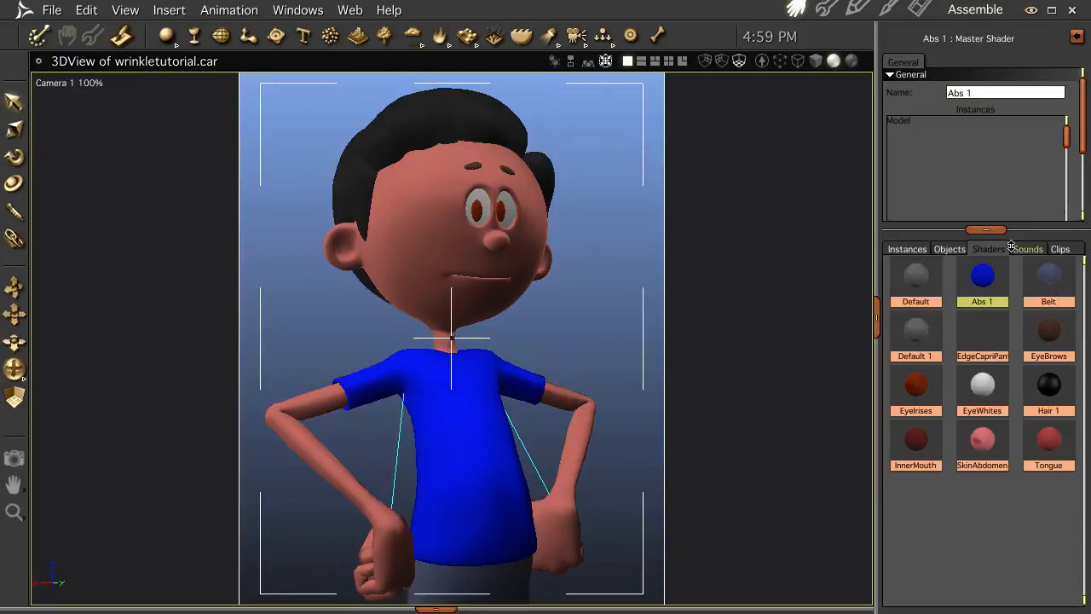
double_click(982, 274)
left_click_drag(403, 218, 446, 219)
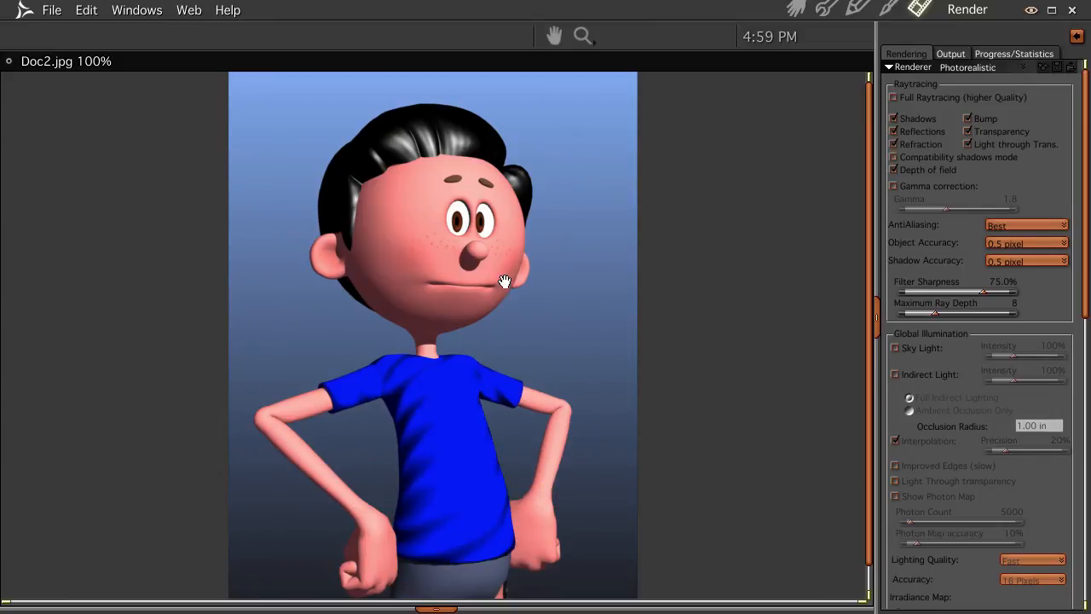
- Set the Scale of the Abs 1 ripples bump to 25% and render the scene
left_click(794, 8)
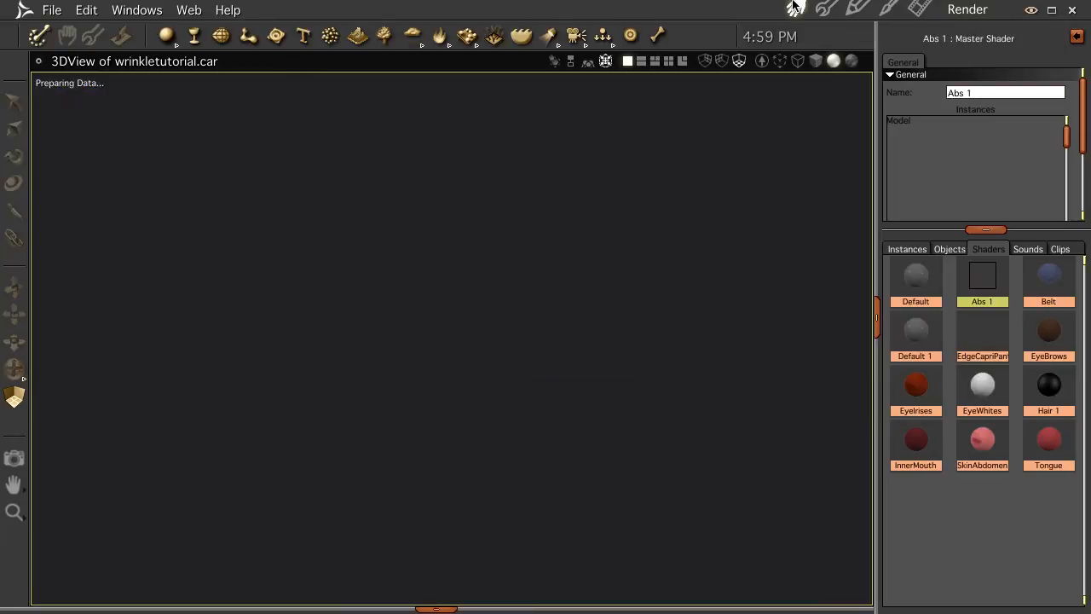
double_click(983, 293)
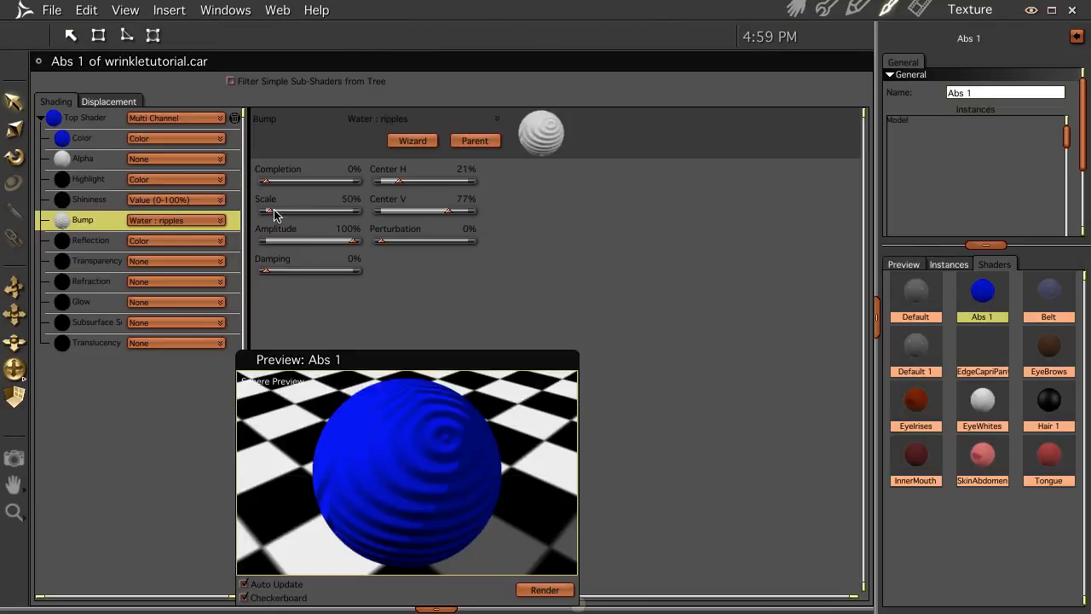
left_click(348, 202)
key("Return")
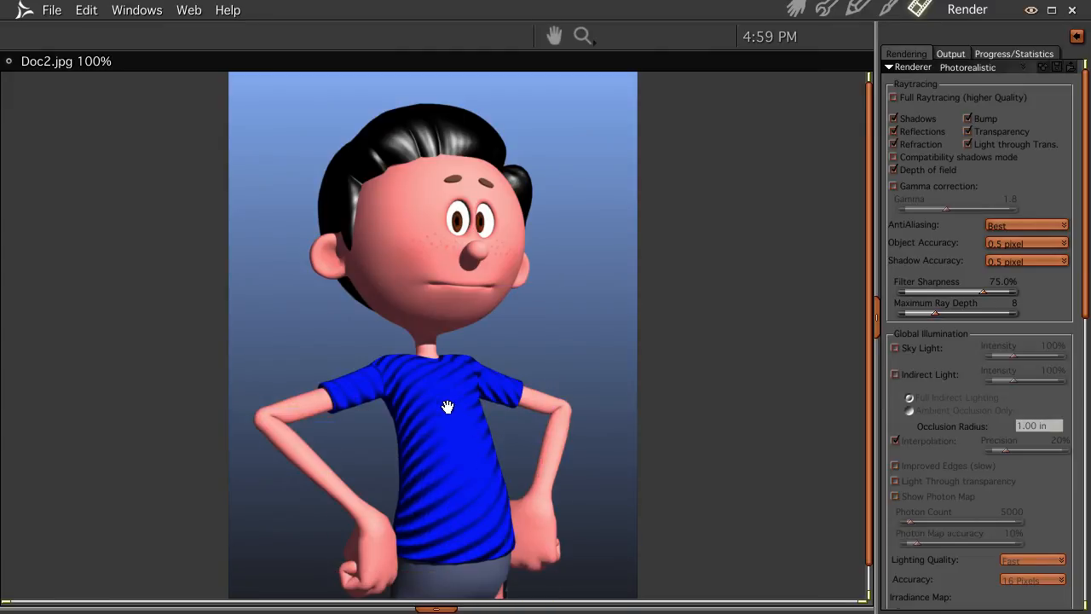
- Set the Scale of the Abs 1 ripples bump to 75% and render the scene
left_click(795, 9)
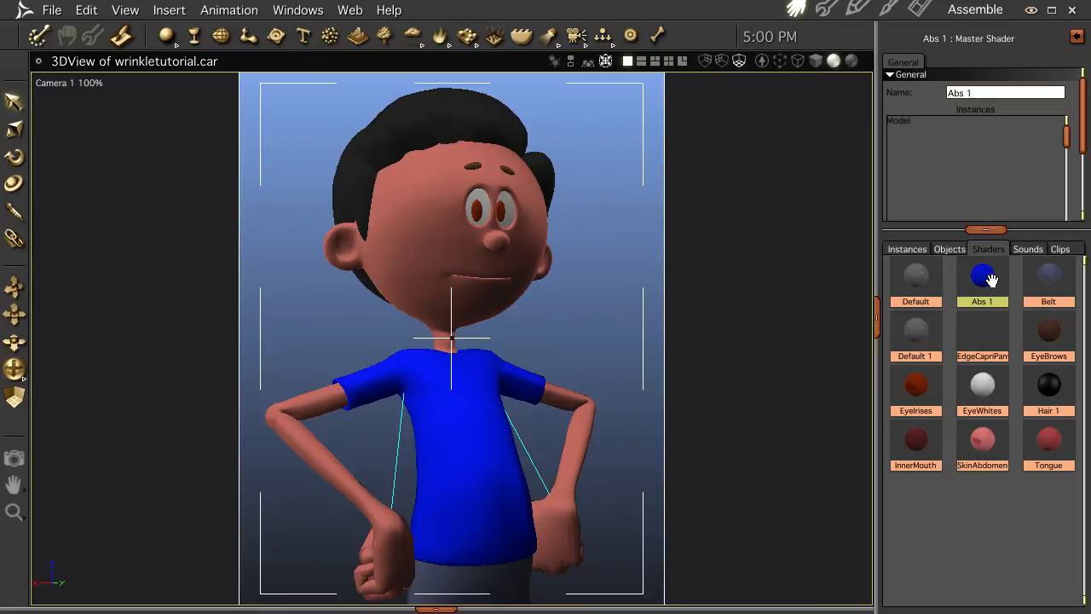
double_click(985, 277)
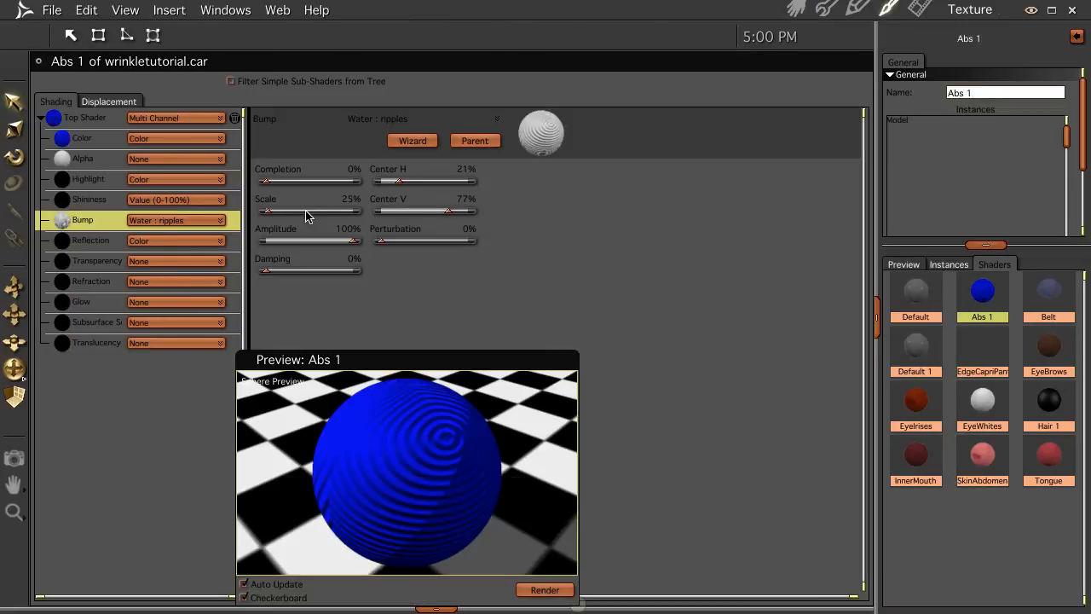
left_click(346, 204)
type("75")
key("Return")
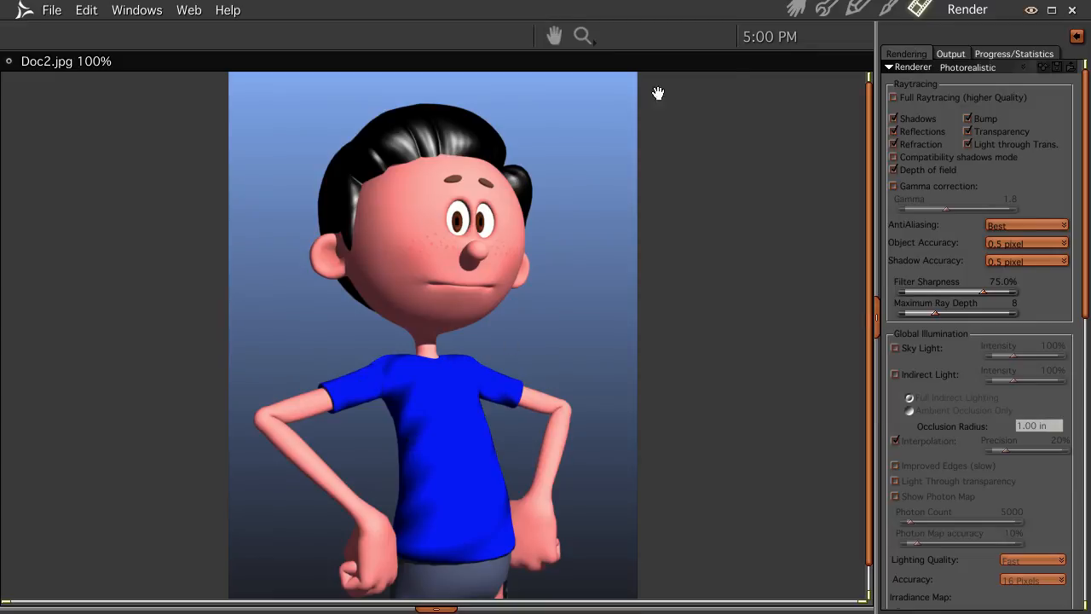
- Change the bump of the Abs 1 shader to a Multiply operator, keeping Water : ripples as Source 1, and expand its sources
left_click(795, 7)
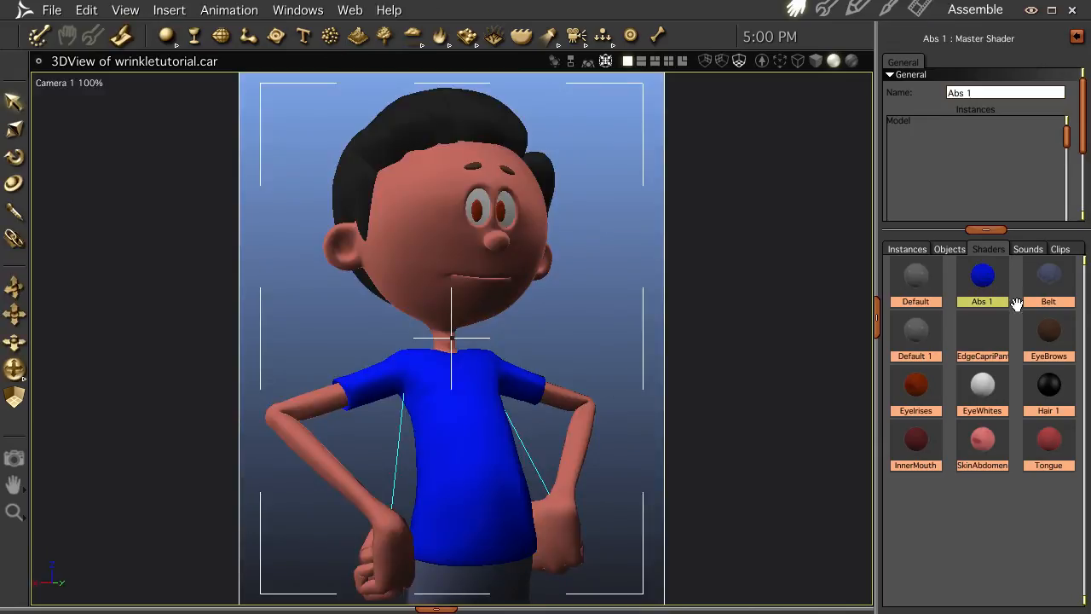
double_click(982, 276)
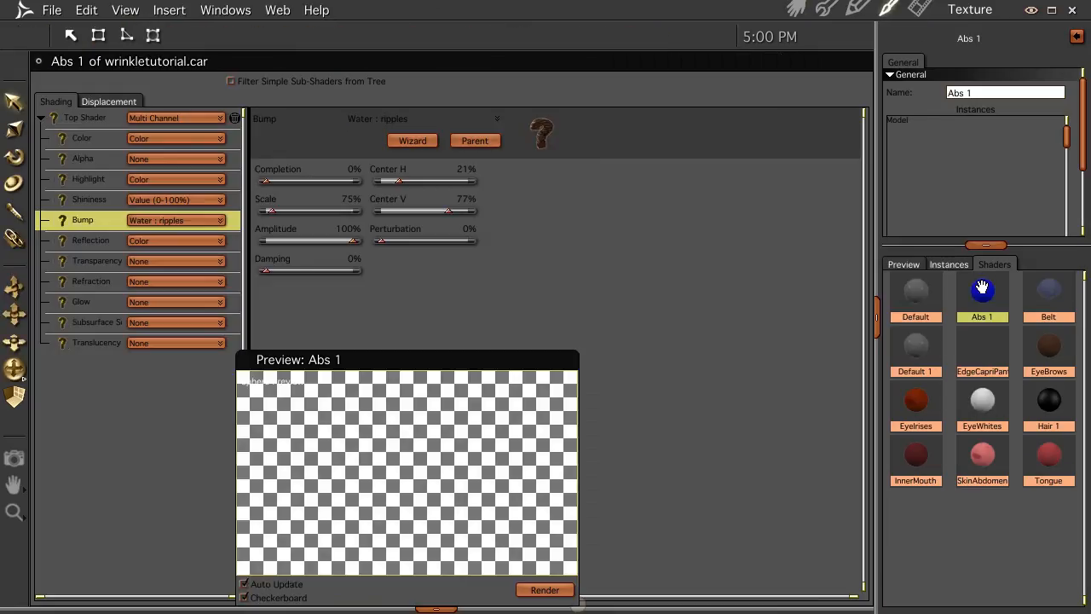
left_click(161, 224)
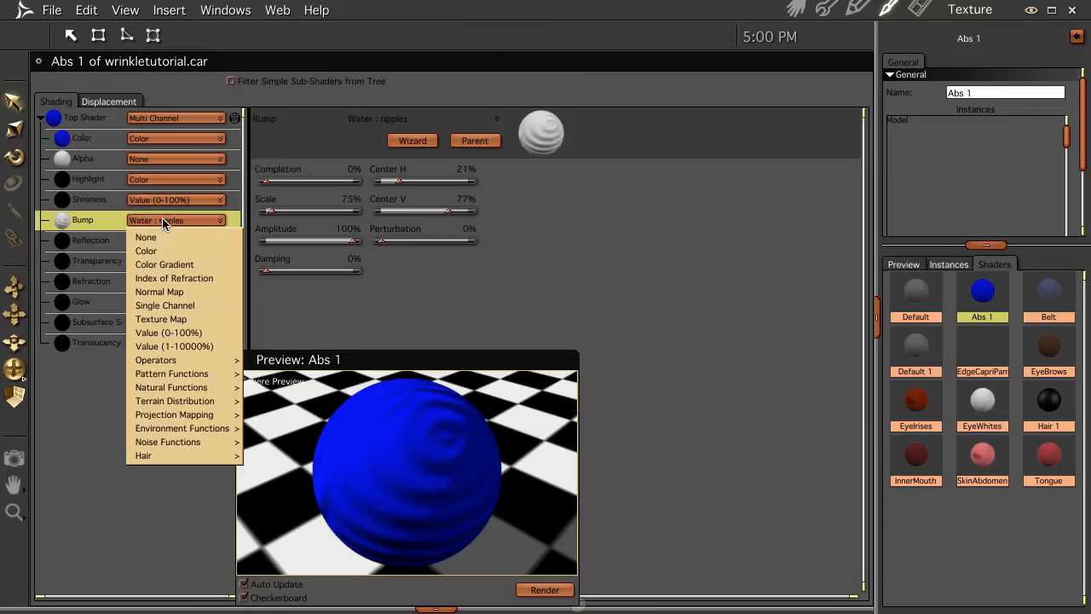
mouse_move(187, 358)
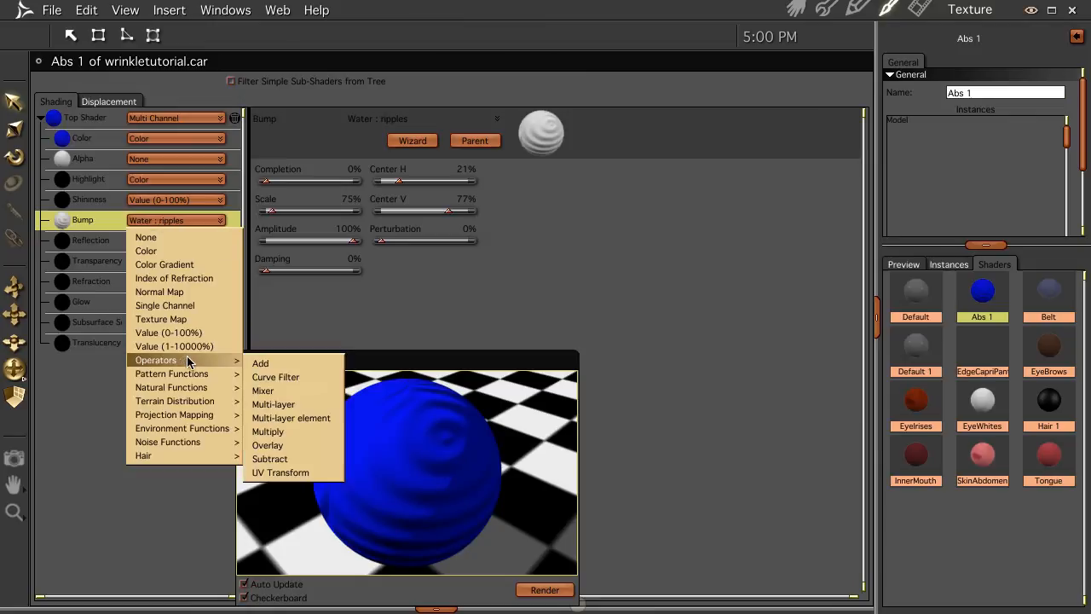
left_click(279, 430)
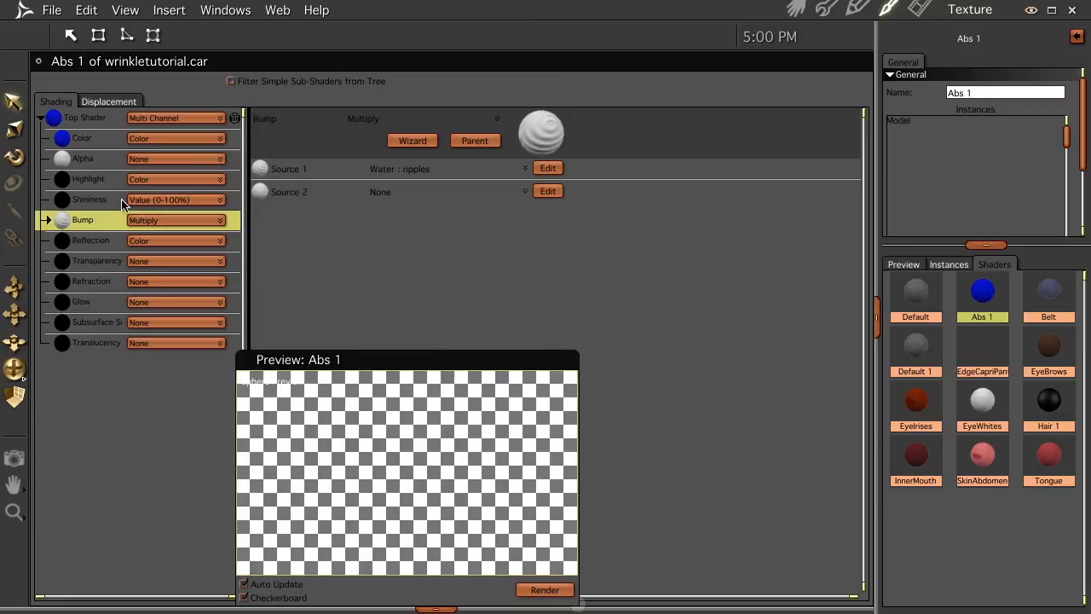
left_click(48, 221)
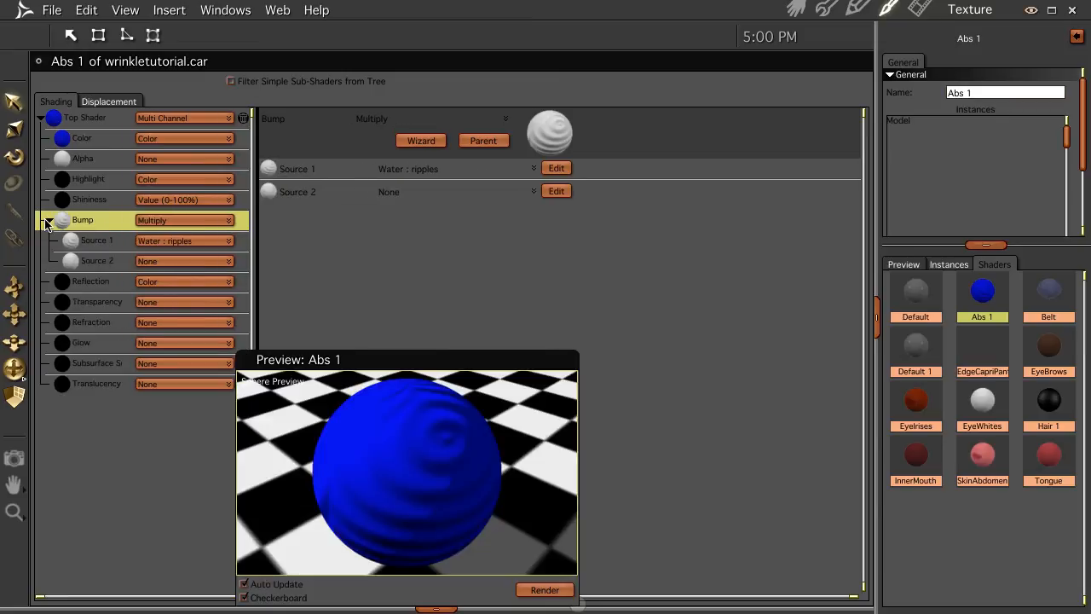
- Set Source 2 of the Abs 1 bump's Multiply operator to Water : waves and render the scene
left_click(129, 258)
left_click(184, 261)
mouse_move(188, 433)
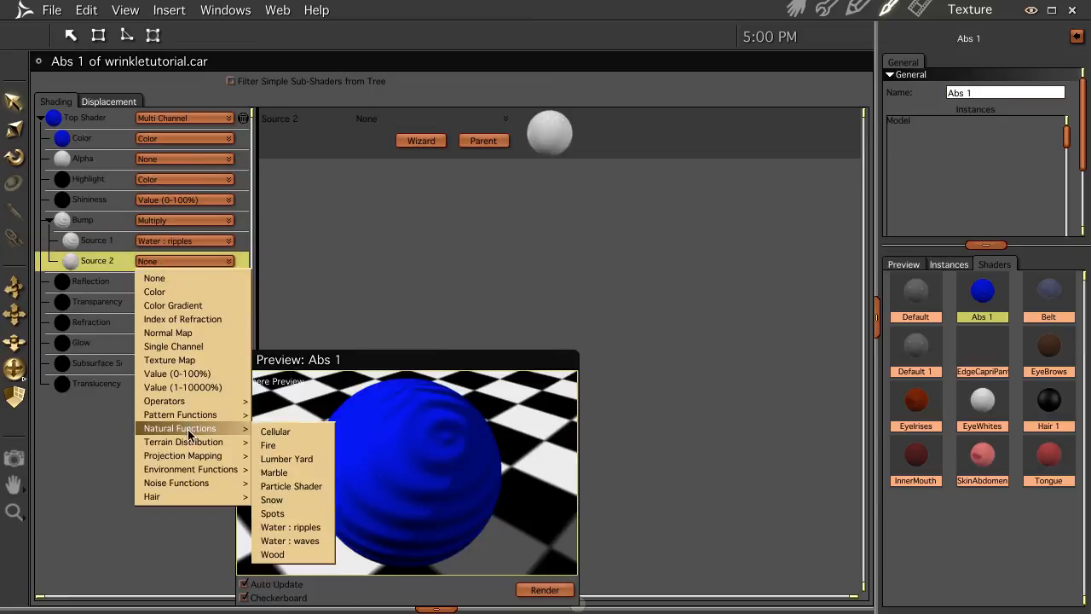
left_click(314, 539)
left_click_drag(399, 363, 380, 526)
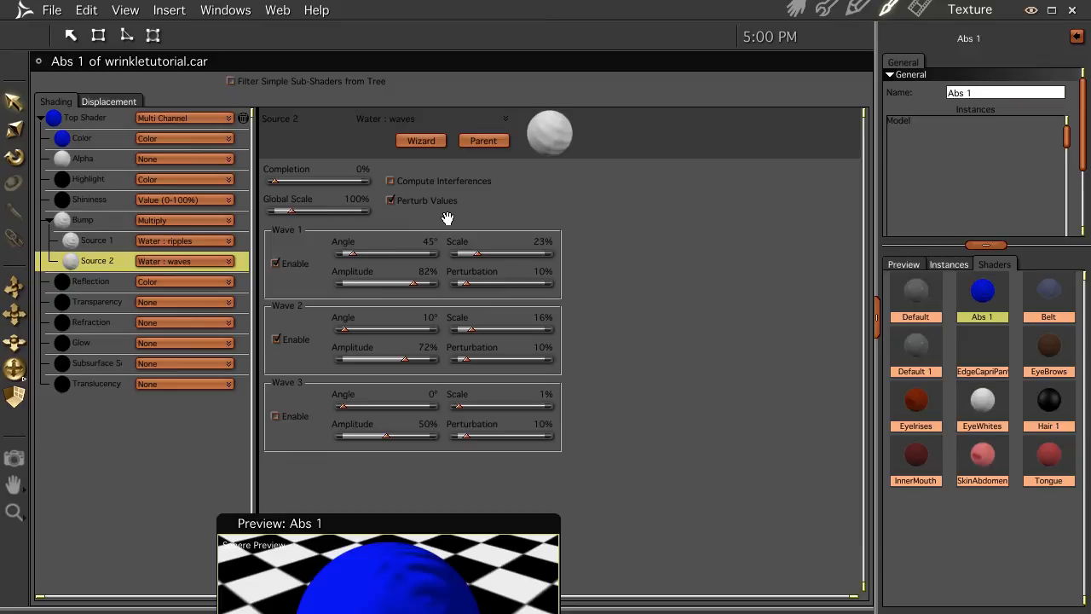
left_click(795, 8)
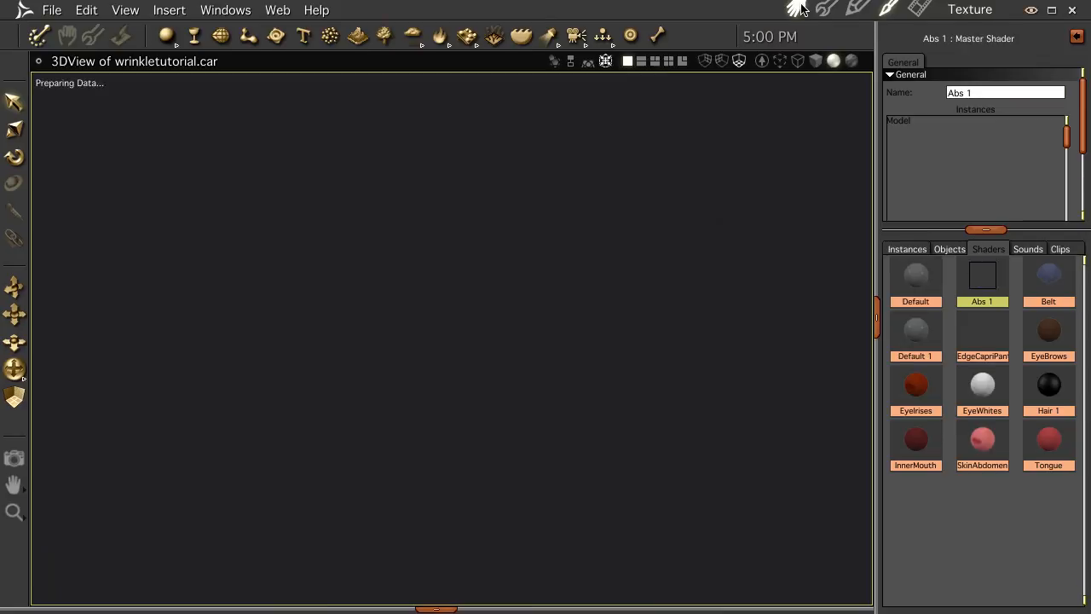
key("ctrl+r")
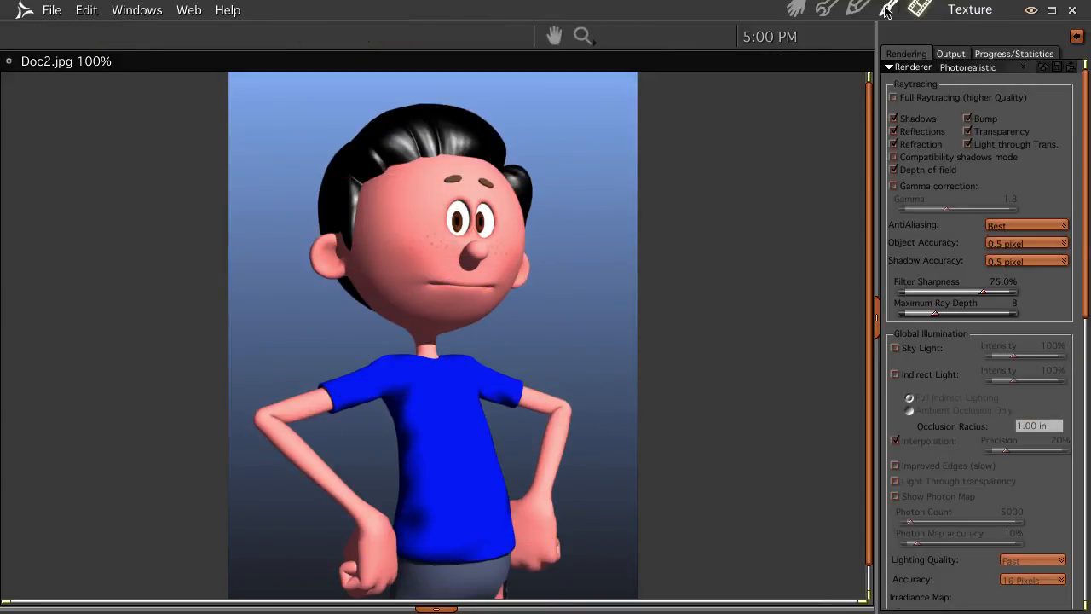
- In the Abs 1 waves, set Wave 1 to Scale 13%, Amplitude 100%, Perturbation 15%, and Wave 2 to Scale 7%, Amplitude 88%, Perturbation 15%
left_click(797, 9)
double_click(998, 277)
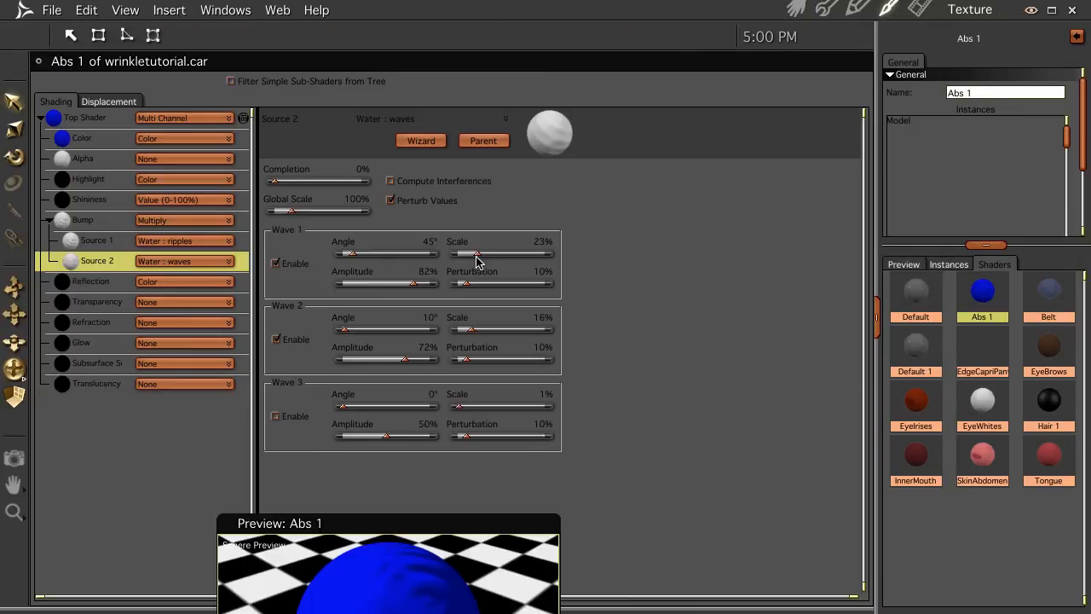
left_click_drag(477, 260, 474, 260)
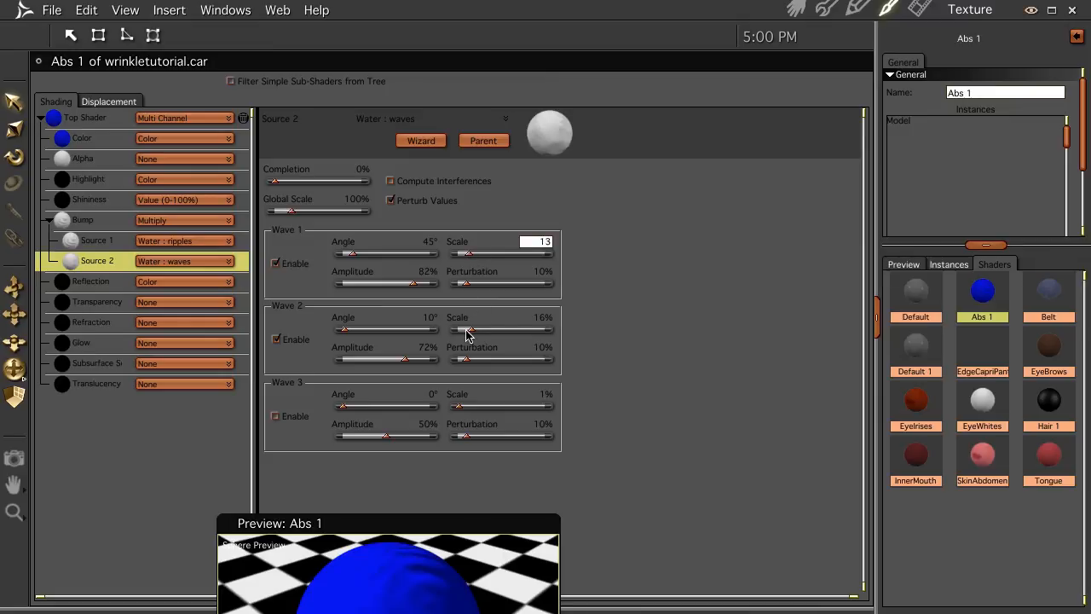
left_click_drag(468, 335, 460, 335)
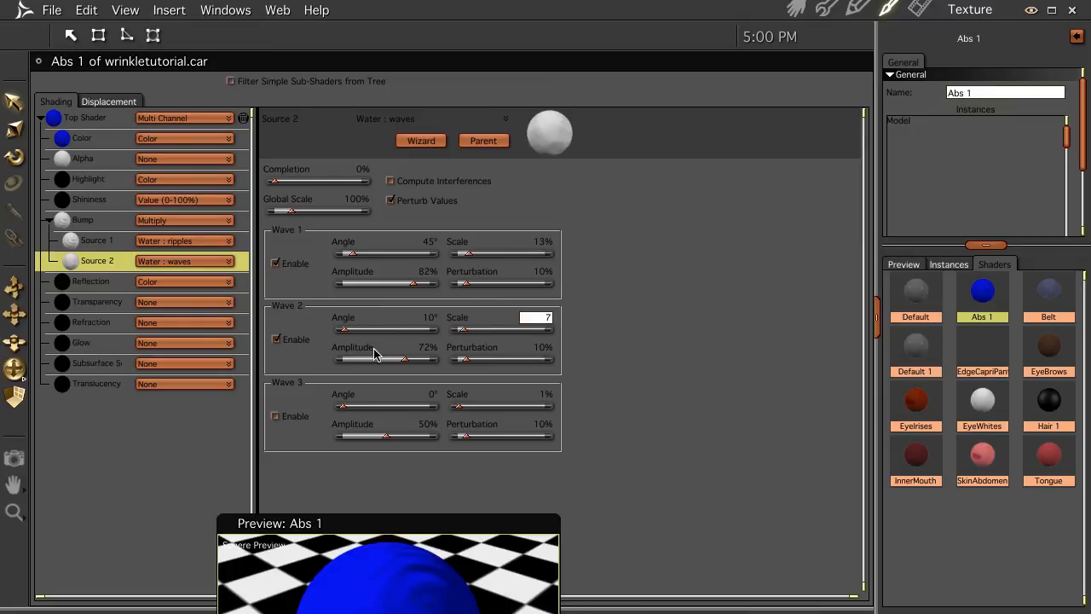
left_click_drag(405, 363, 422, 365)
left_click_drag(423, 288, 475, 293)
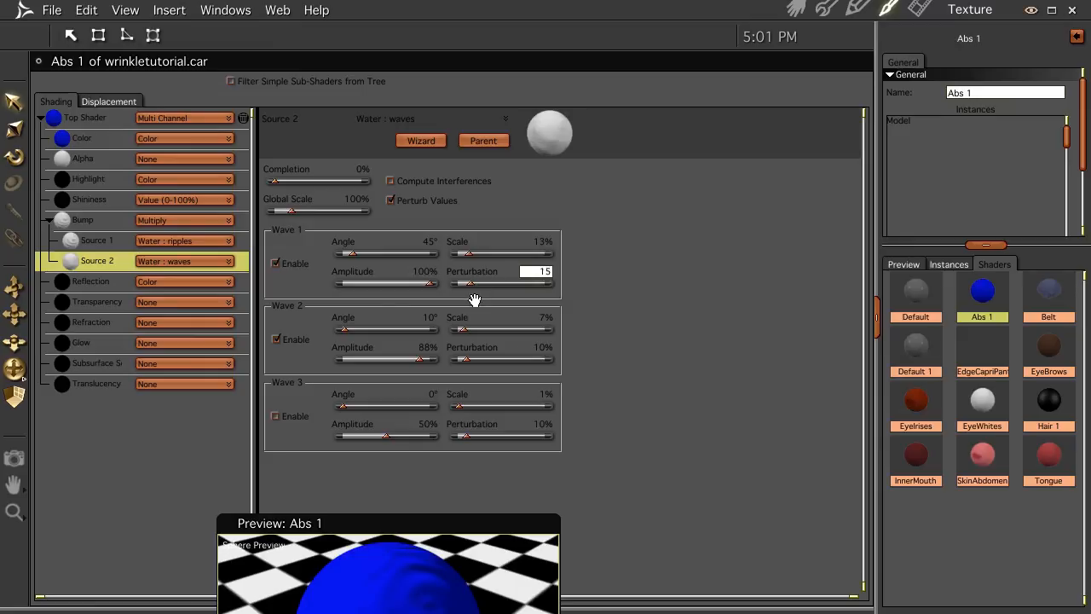
left_click_drag(465, 364, 469, 365)
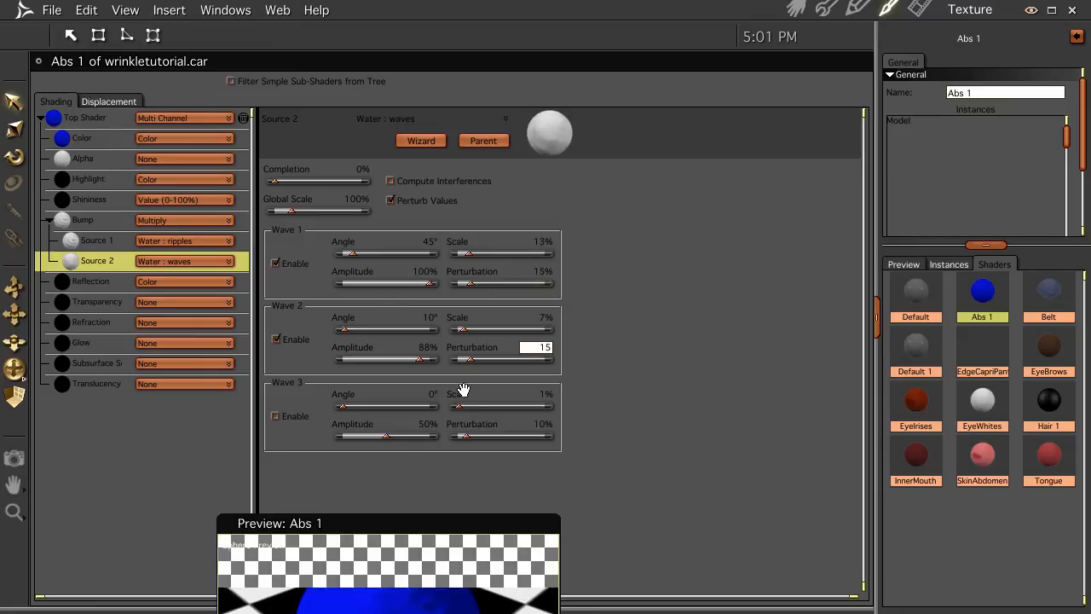
- Enable Wave 3 with Angle 85°, Scale 16% and Perturbation 15%, and render the scene
left_click(275, 417)
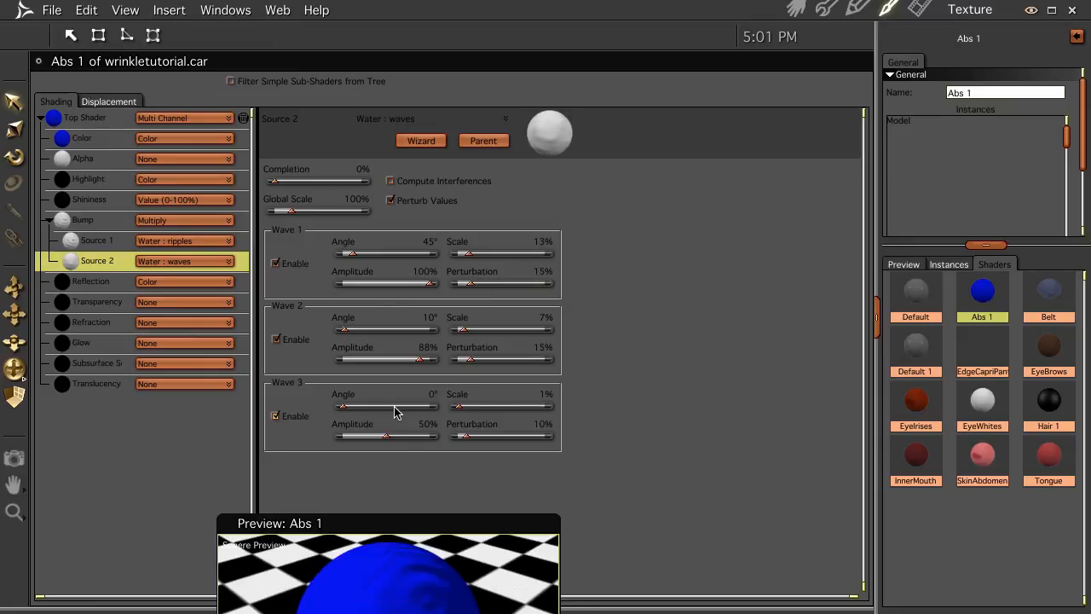
left_click_drag(467, 441, 472, 410)
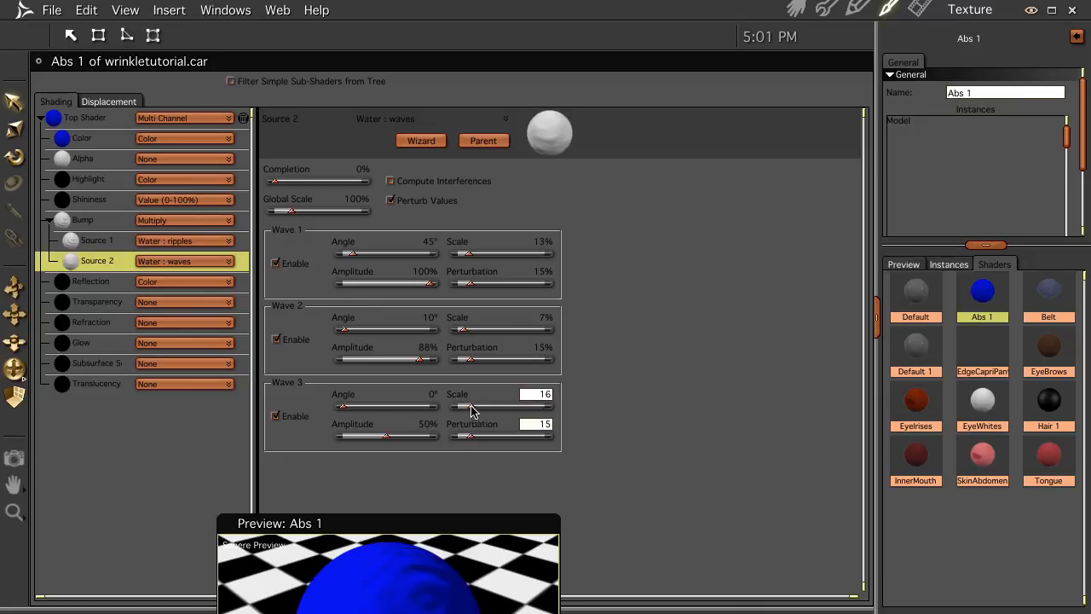
left_click_drag(343, 408, 388, 413)
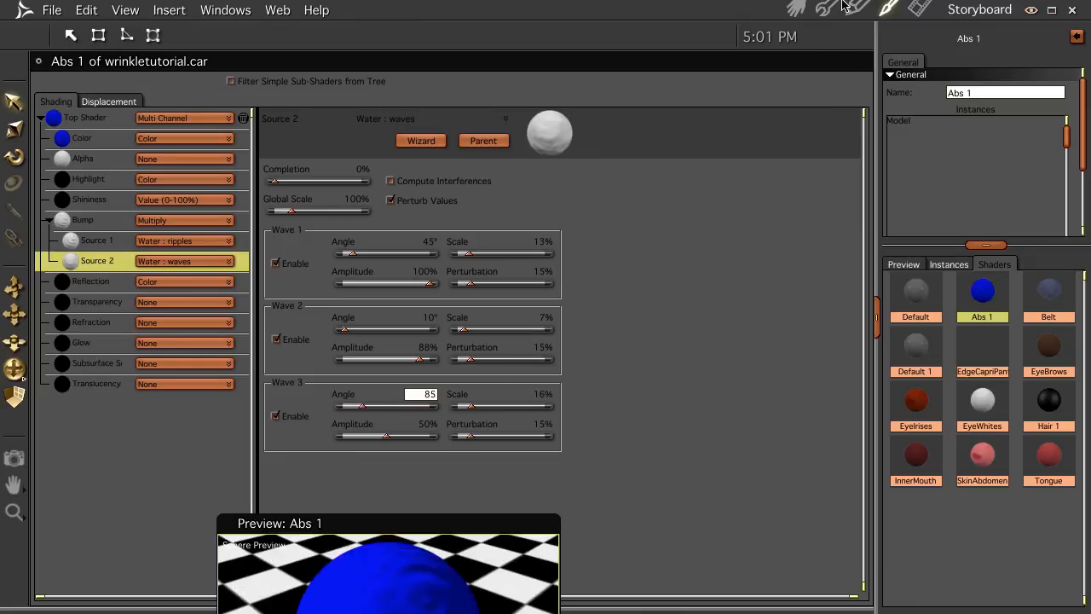
left_click(797, 9)
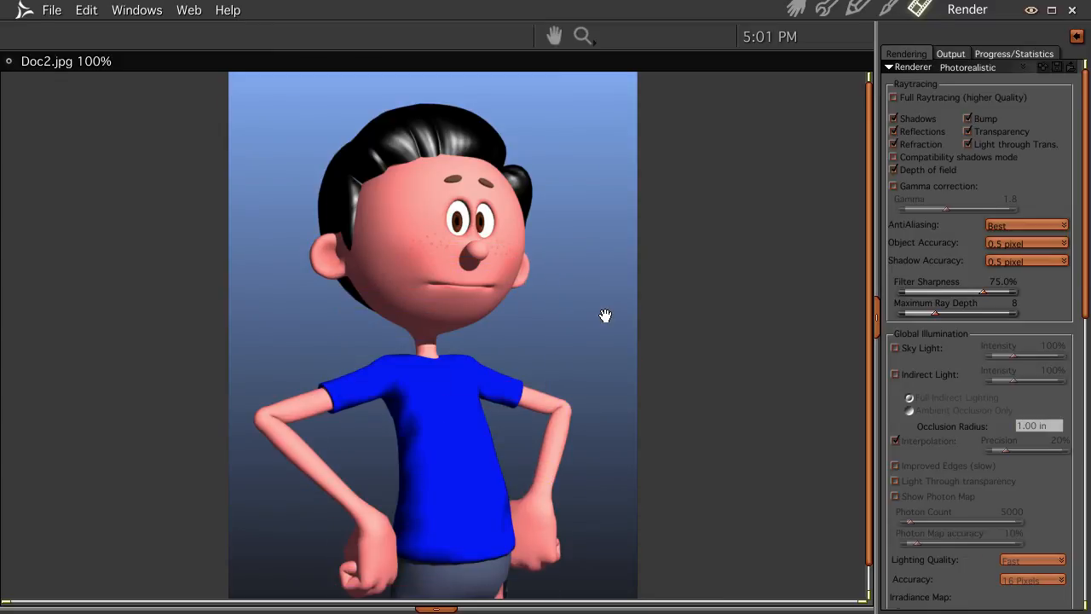
- Set the Brightness of Light 1 to 85% and render the scene with more of the character in frame
left_click(796, 8)
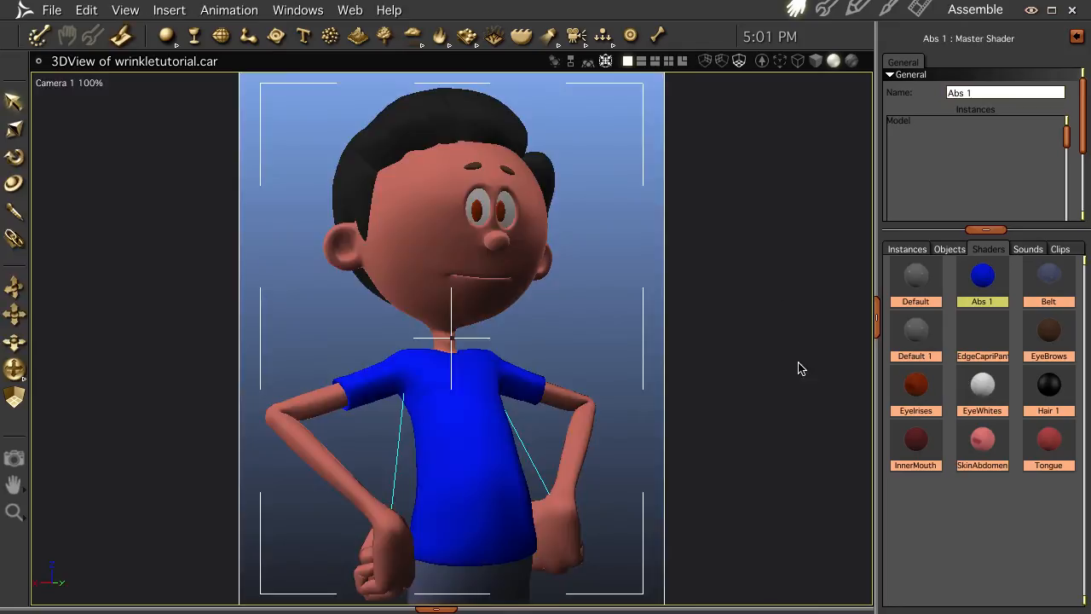
left_click_drag(715, 348, 691, 402)
left_click(909, 249)
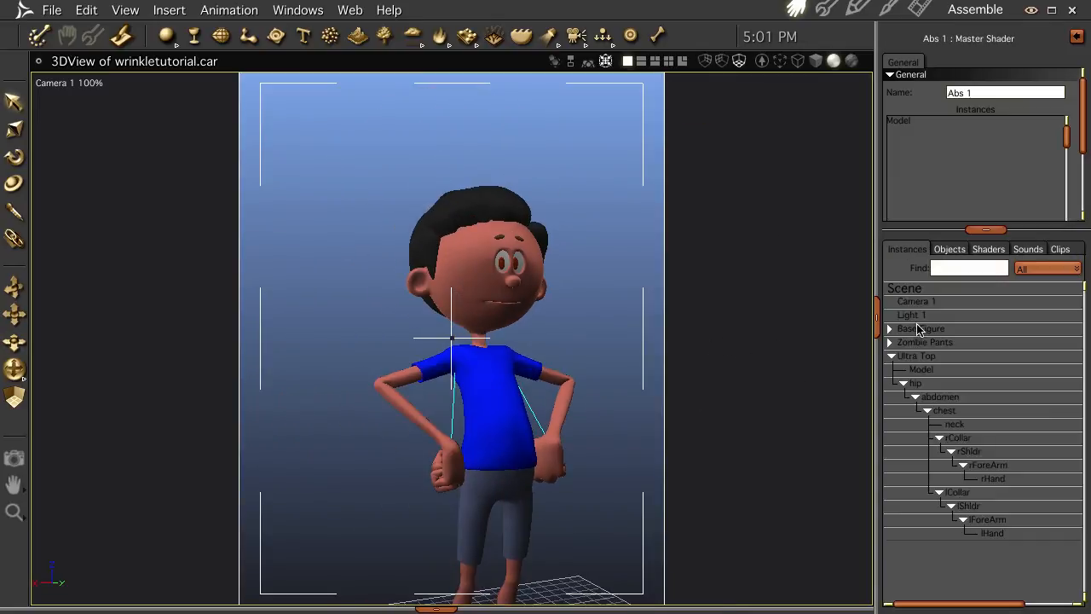
left_click_drag(985, 229, 1003, 547)
left_click(968, 257)
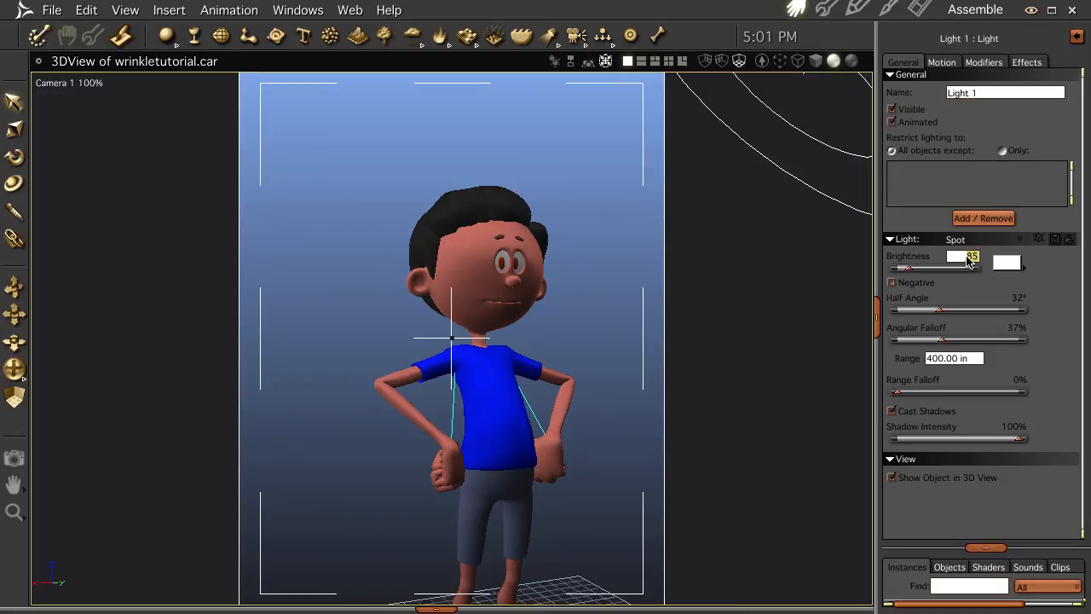
key("ctrl+r")
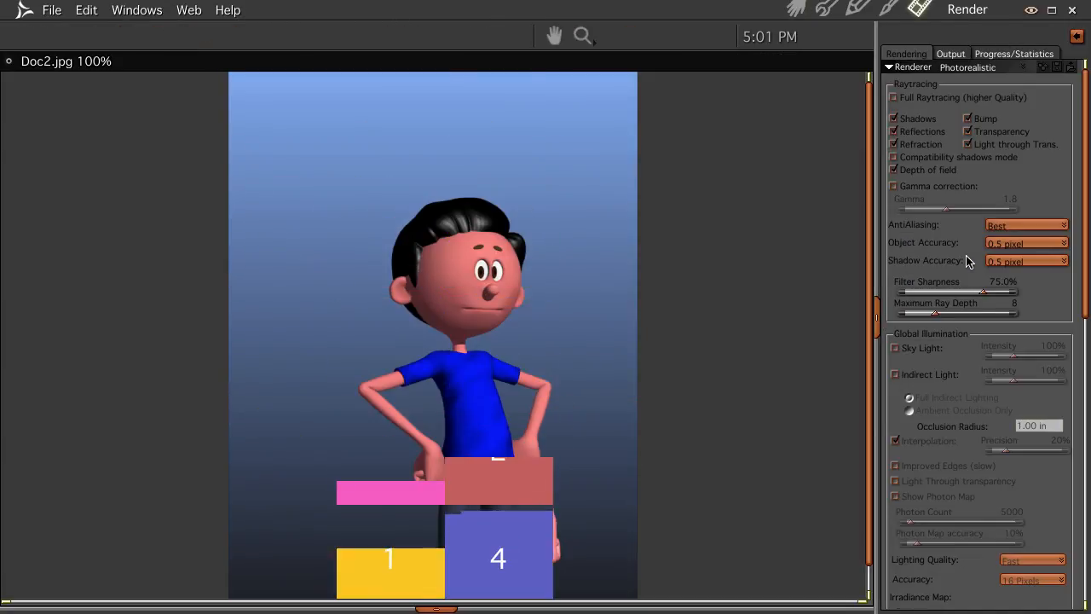
- Frame the camera closer on the character's face and shirt, and render the scene
left_click(794, 9)
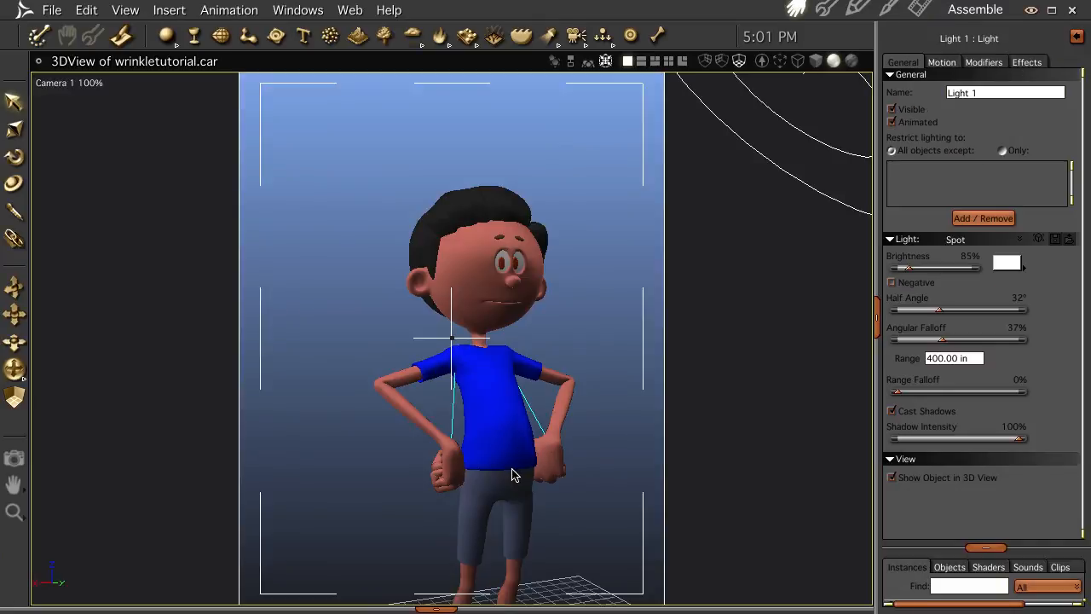
middle_click_drag(513, 469, 481, 349)
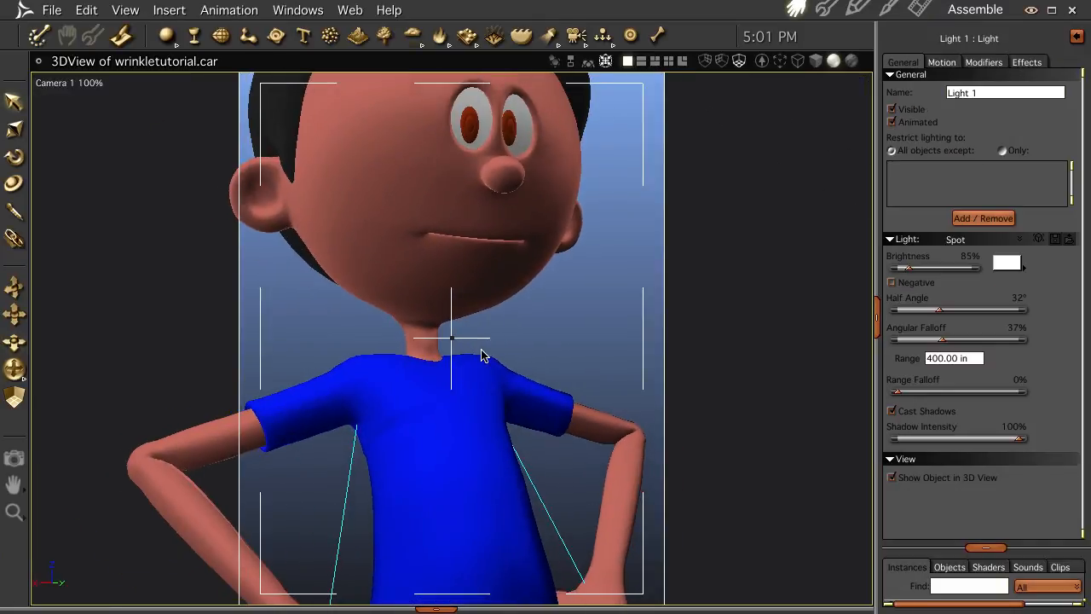
key("ctrl+r")
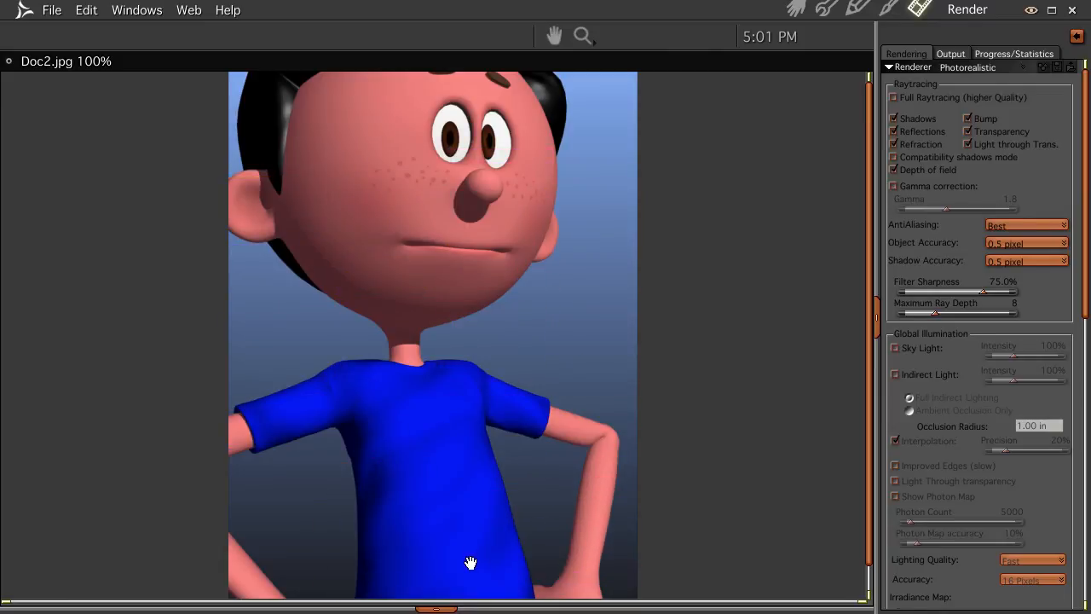
- Replace the Multiply bump of the Abs 1 shader with its Water : waves source alone and render the scene
left_click(796, 8)
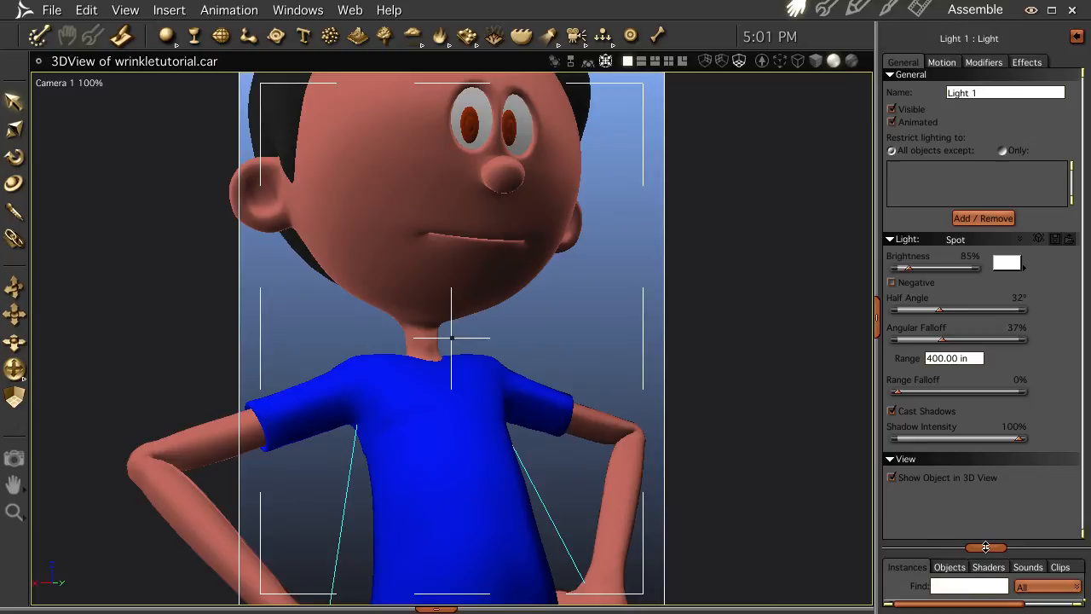
left_click_drag(986, 547, 963, 362)
left_click(988, 381)
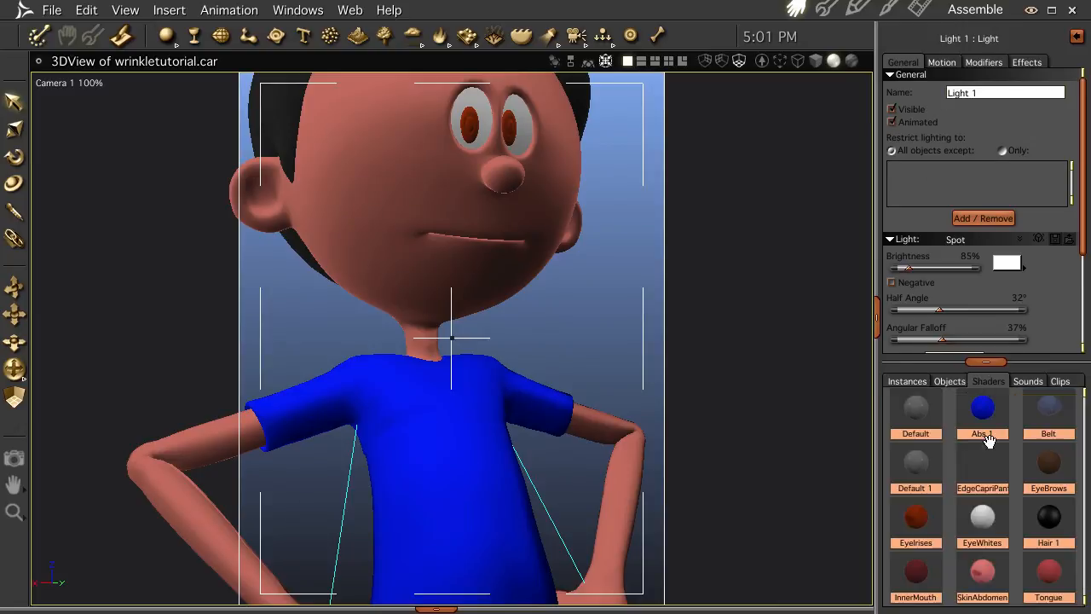
double_click(982, 407)
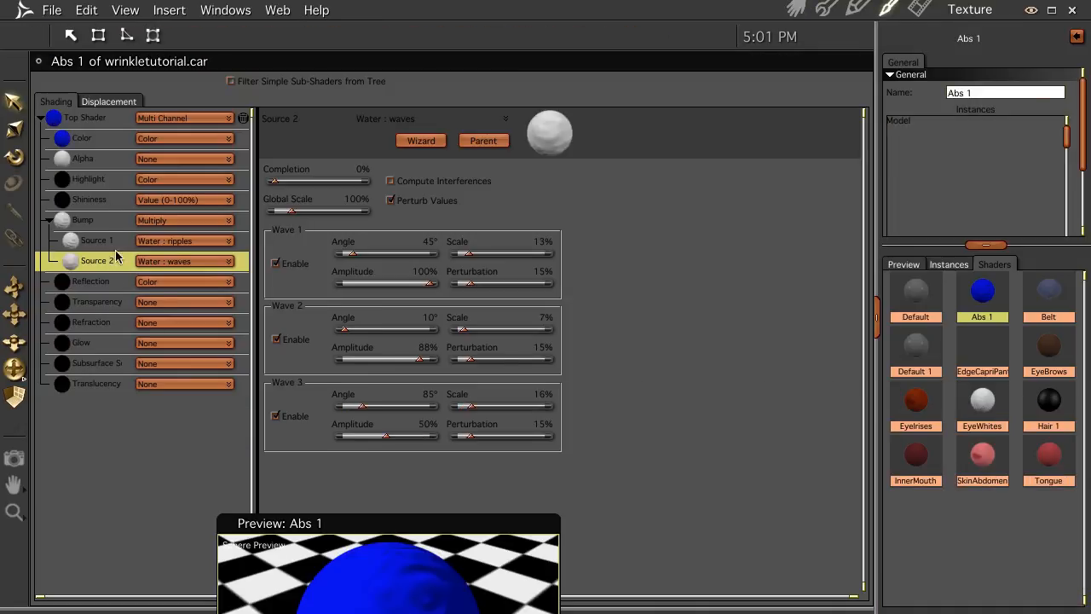
left_click_drag(116, 264, 111, 223)
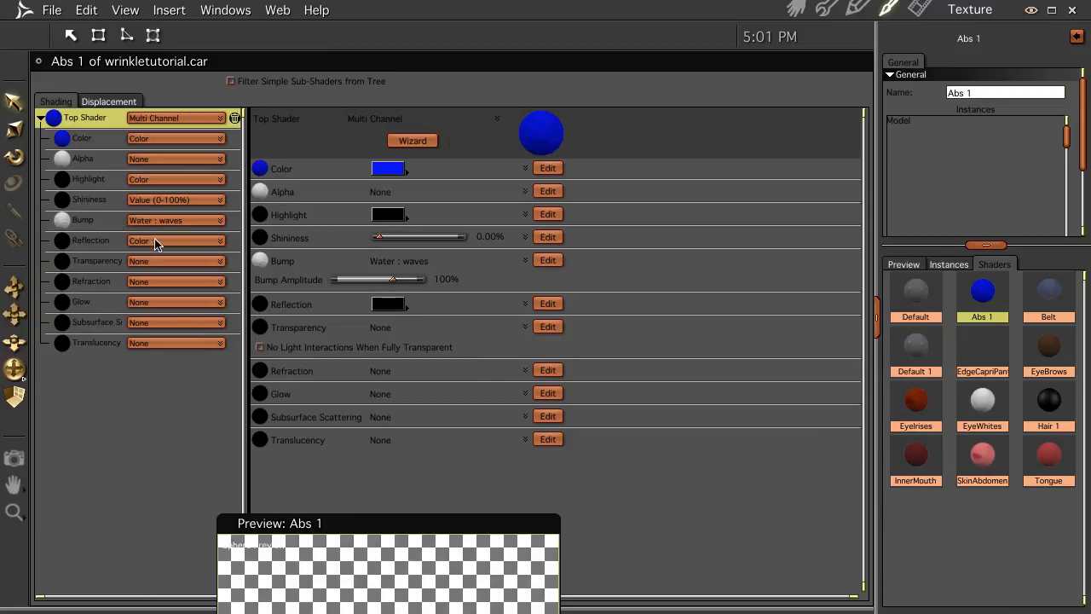
left_click(111, 225)
key("ctrl+1")
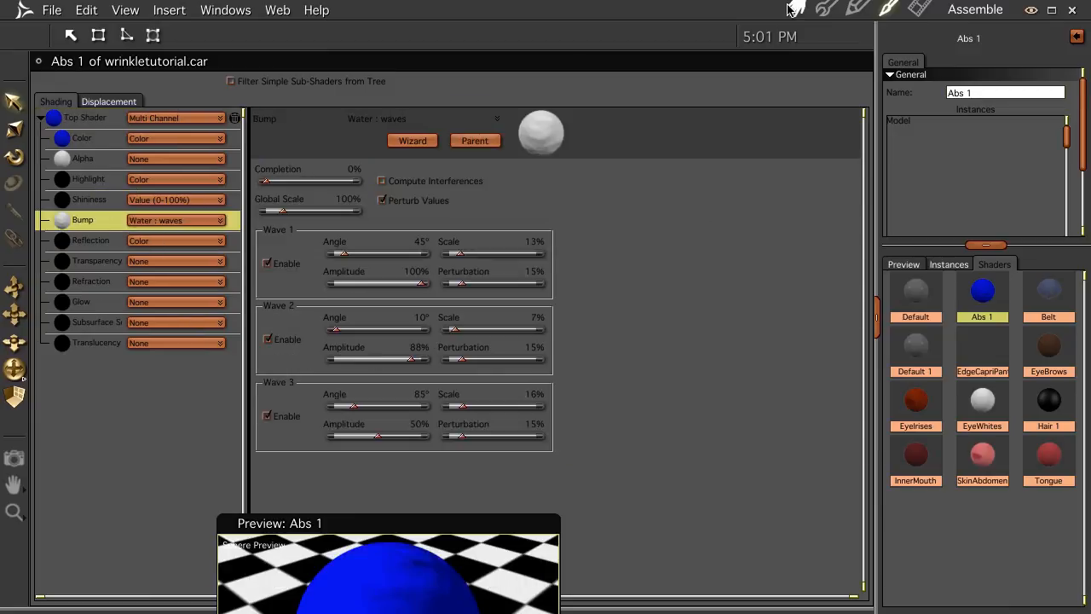
key("ctrl+r")
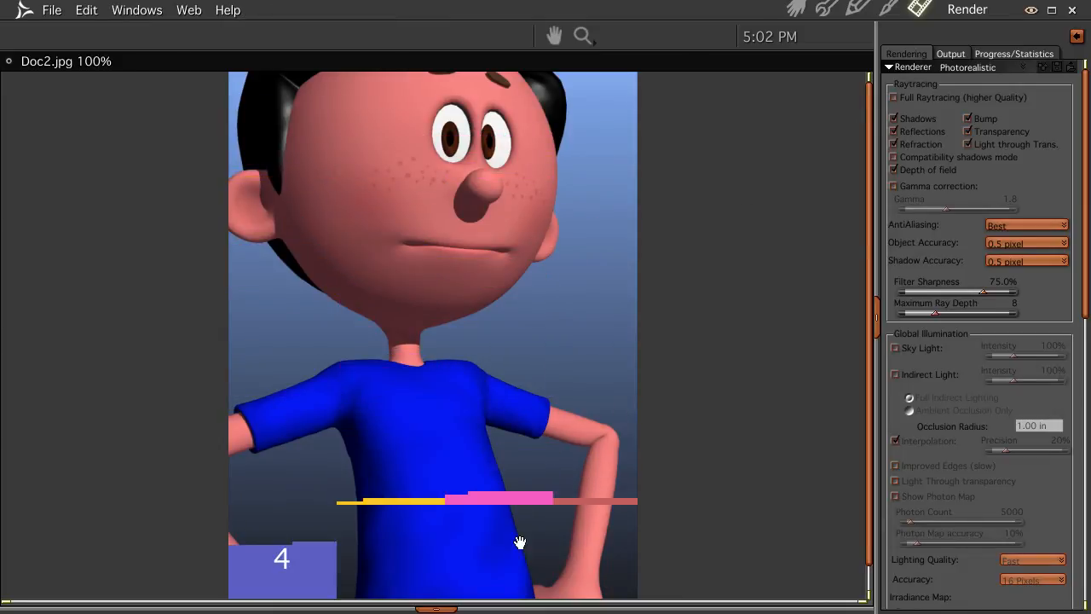
- In the Abs 1 waves bump, set the Angle of Wave 1 to 183°, Wave 2 to 152° and Wave 3 to 145°, keeping Wave 1's Amplitude at 100%
left_click(795, 9)
double_click(977, 409)
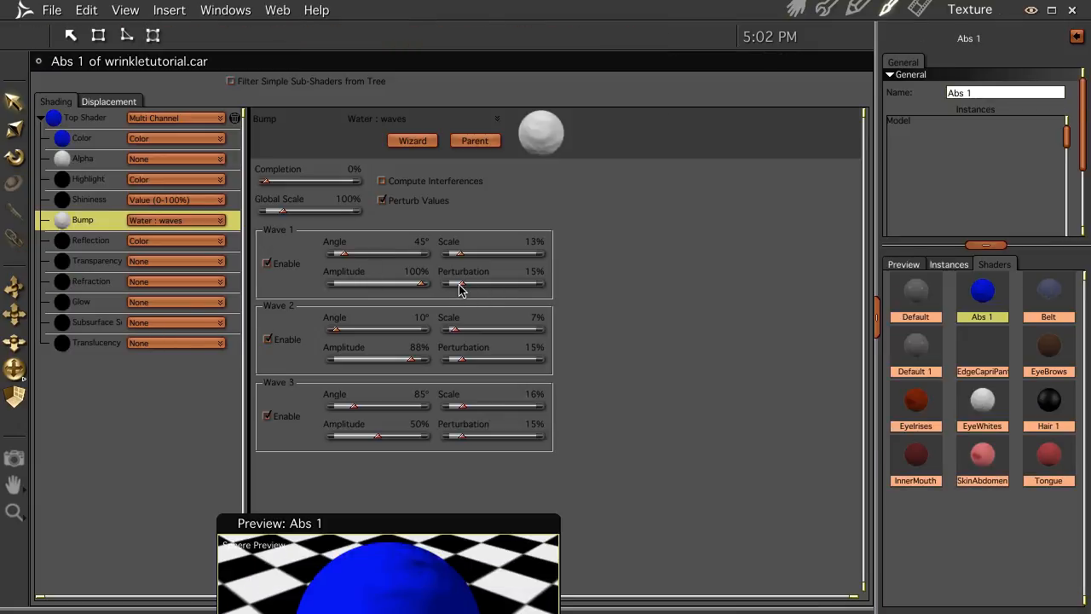
mouse_move(419, 288)
left_mouse_down()
mouse_move(374, 288)
mouse_move(425, 288)
left_mouse_up()
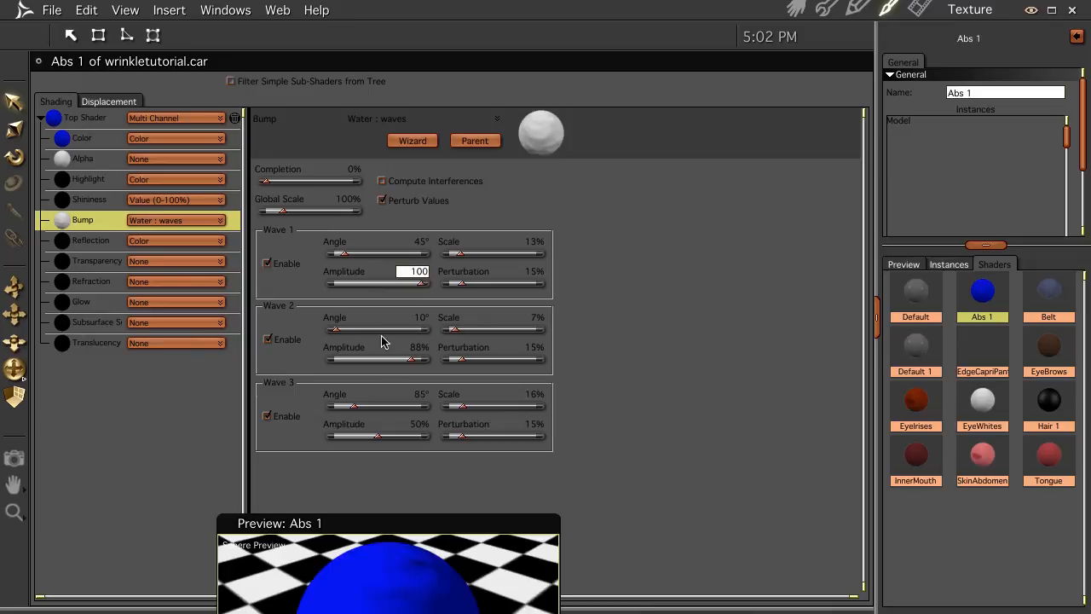
left_click_drag(341, 330, 371, 332)
left_click_drag(345, 253, 381, 253)
left_click(355, 407)
left_click_drag(355, 407, 368, 407)
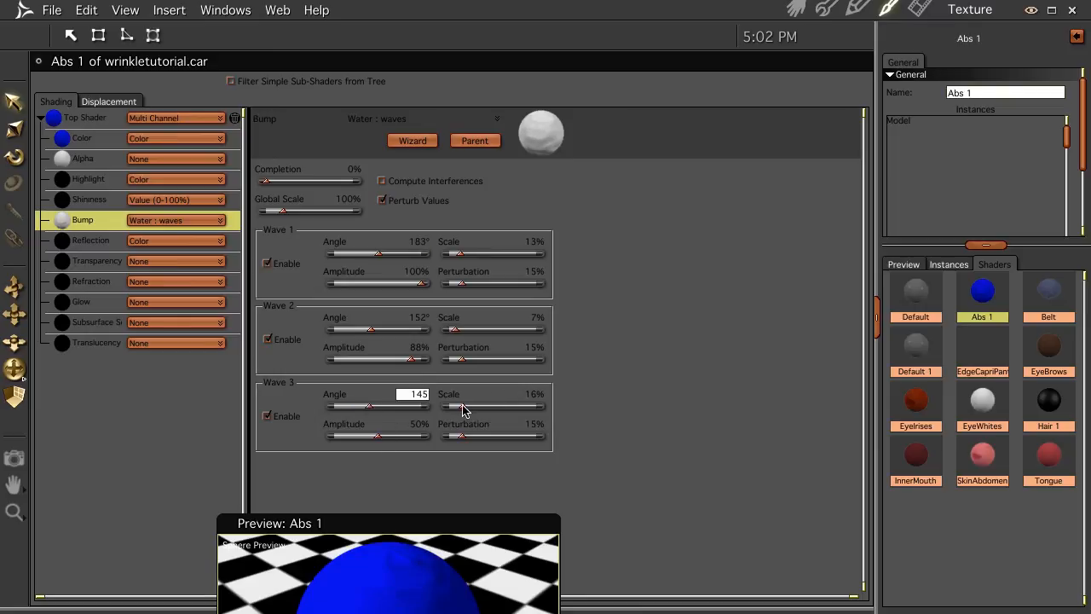
- Set Wave 1's Scale to 27% and Perturbation to 32%, Wave 2's Scale to 35%, Wave 3's Scale to 10% and Perturbation to 30%, and render
mouse_move(463, 410)
left_mouse_down()
mouse_move(480, 406)
mouse_move(458, 407)
left_mouse_up()
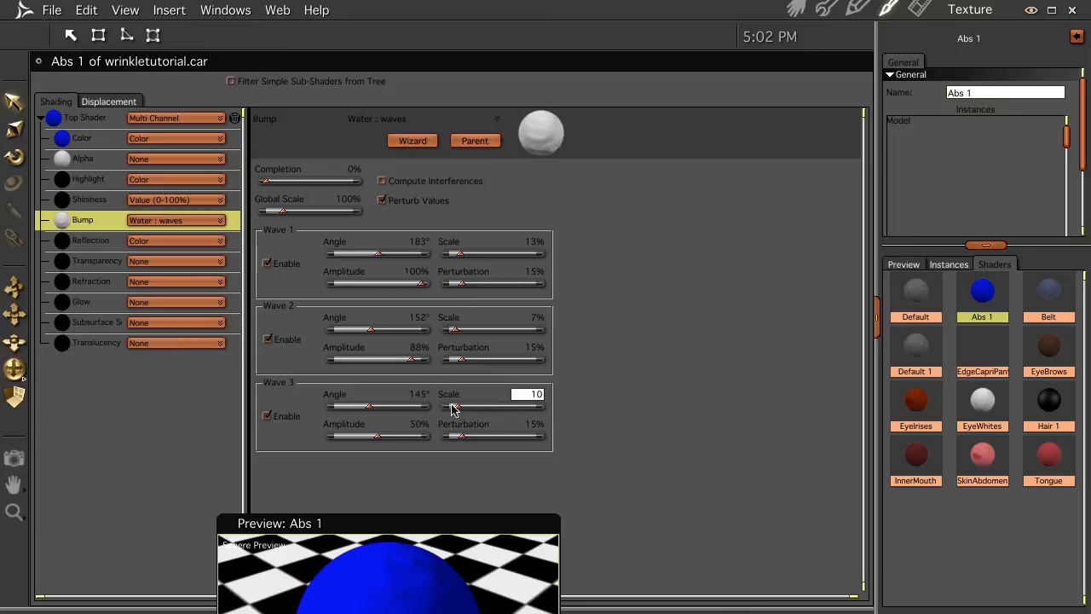
left_click_drag(454, 335, 480, 332)
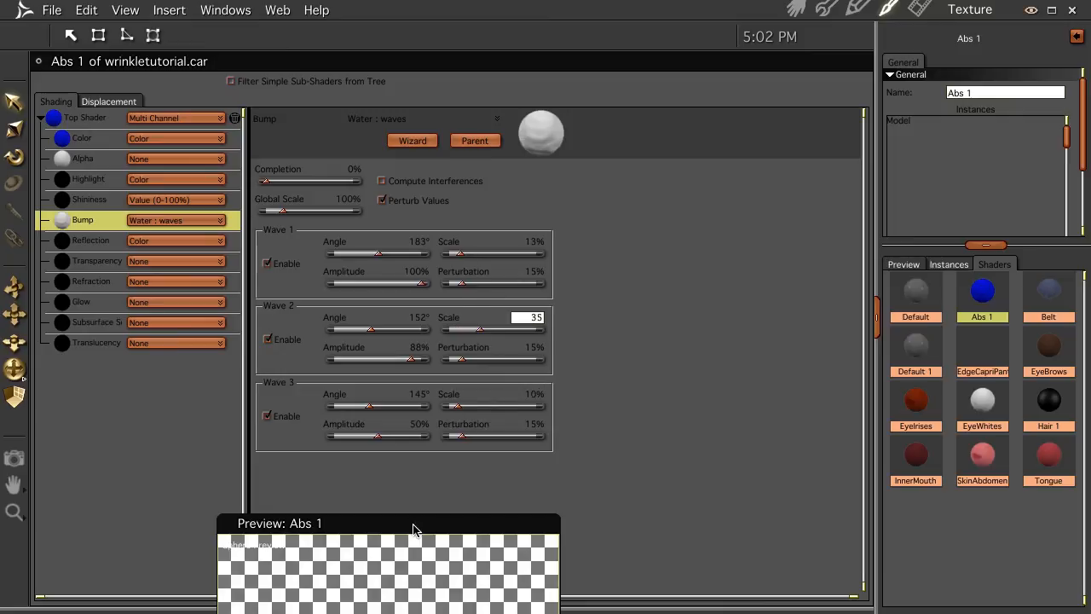
left_click_drag(463, 441, 478, 441)
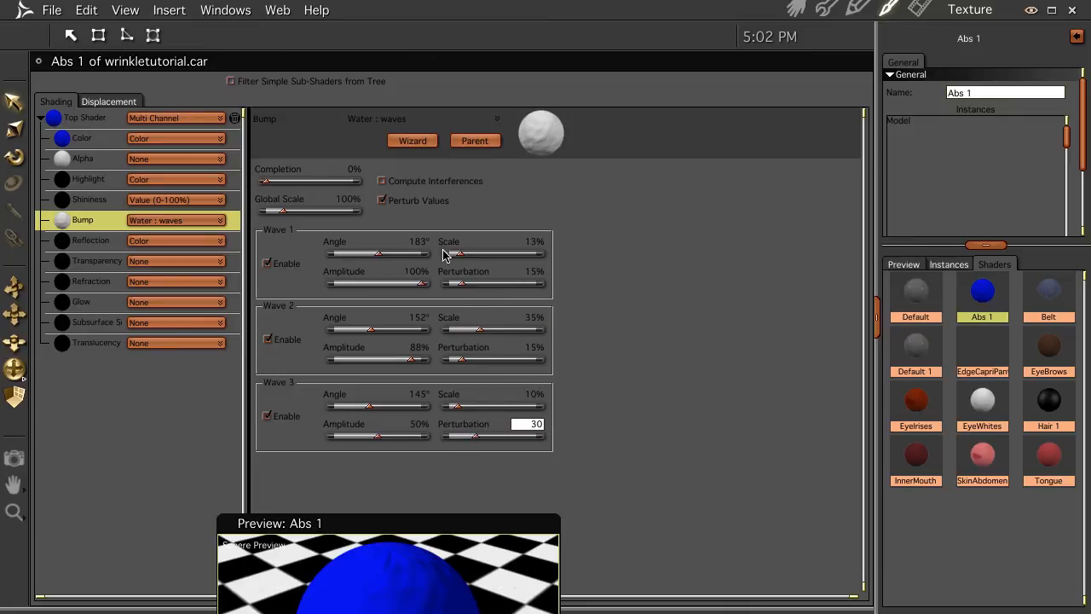
left_click_drag(459, 253, 480, 290)
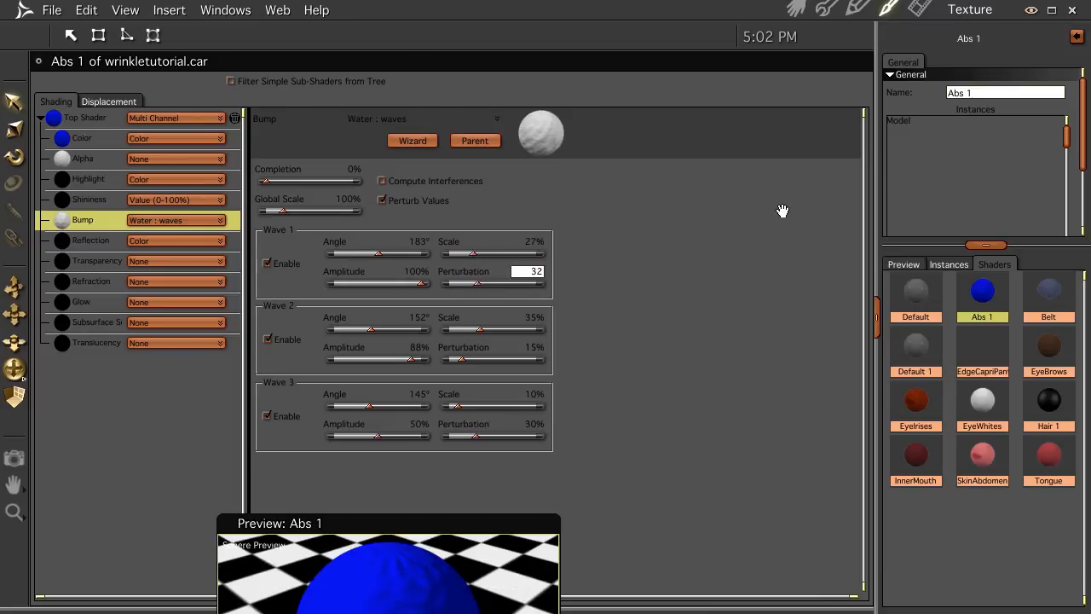
left_click(796, 9)
key("ctrl+r")
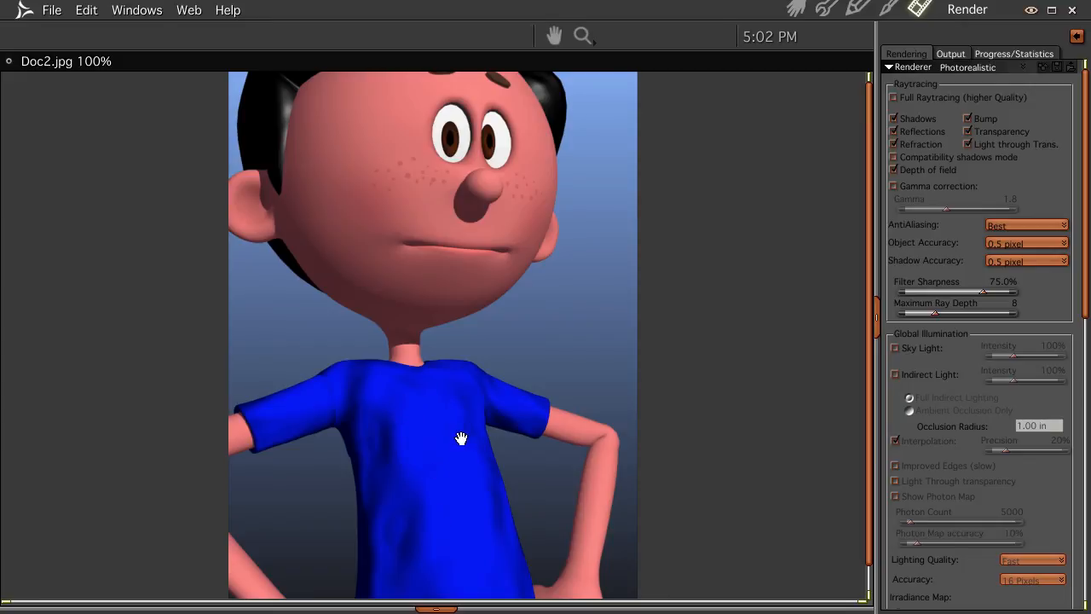
- Set the Abs 1 bump's Wave 1 Amplitude to 72% and Perturbation to 84%, Wave 2 Amplitude to 78% and Perturbation to 59%, and render
left_click(877, 318)
left_click(797, 9)
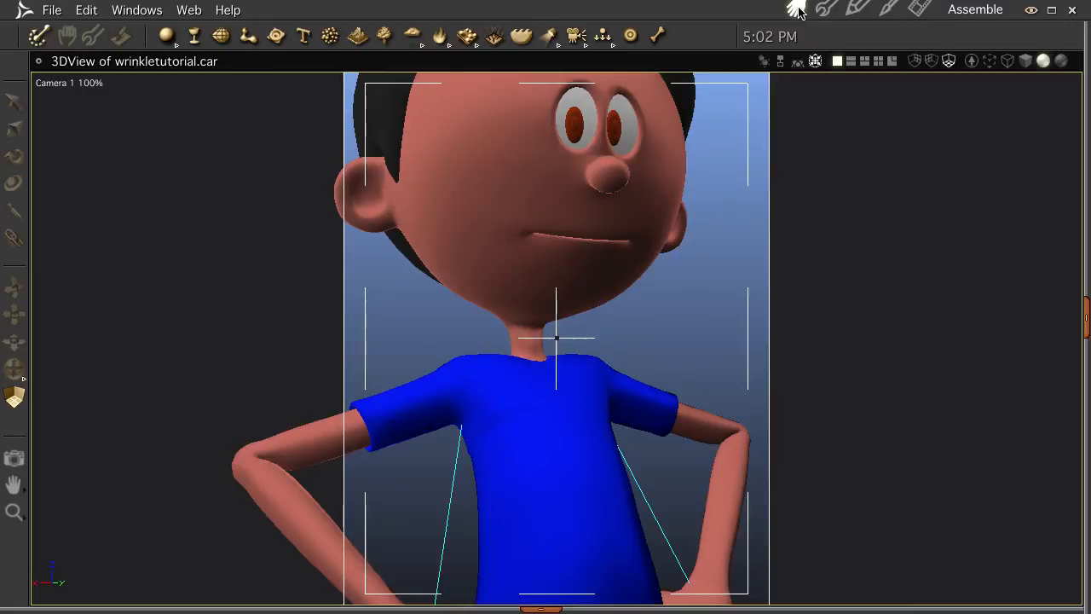
left_click(1087, 315)
double_click(968, 412)
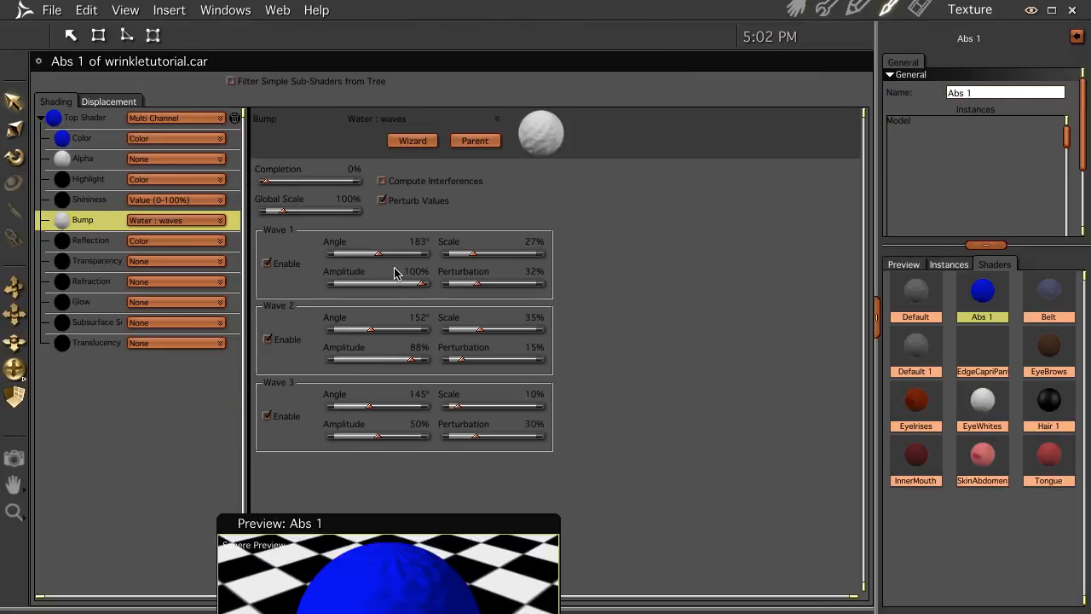
left_click_drag(419, 284, 396, 284)
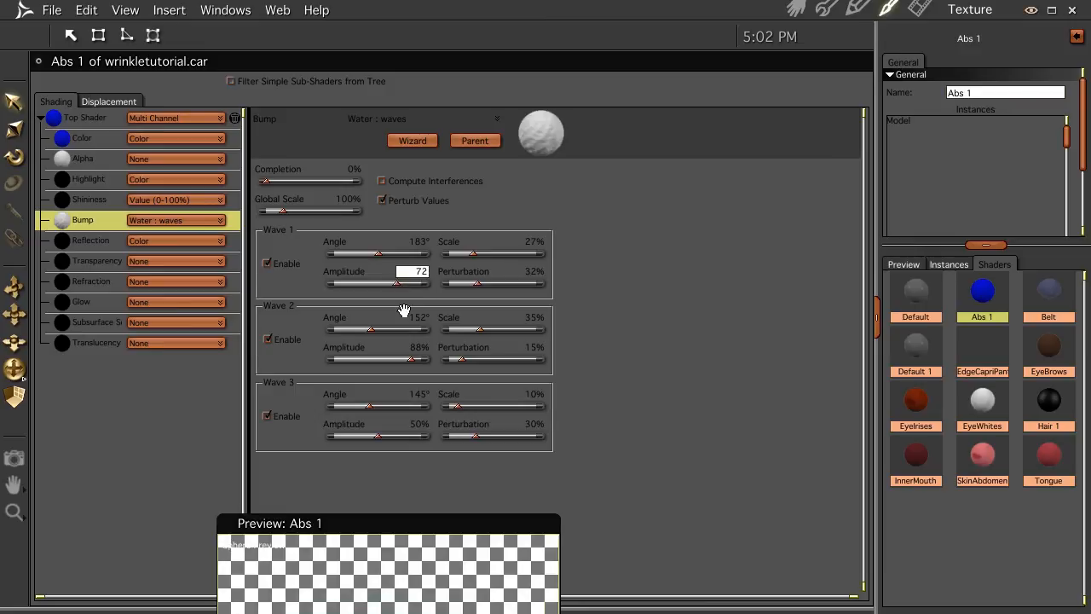
left_click_drag(417, 362, 499, 360)
left_click_drag(478, 284, 527, 290)
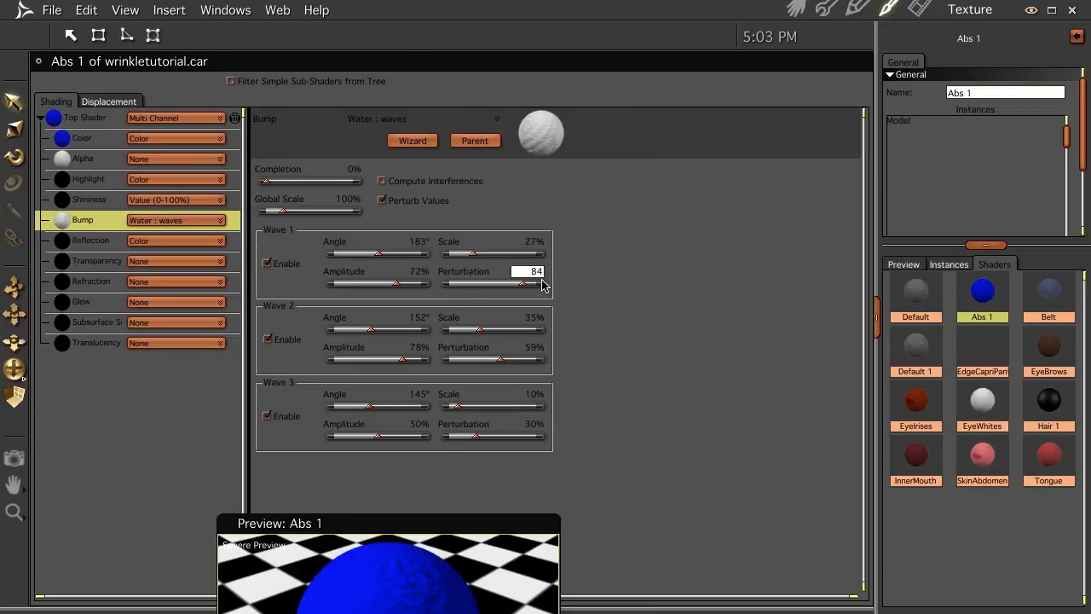
key("ctrl+r")
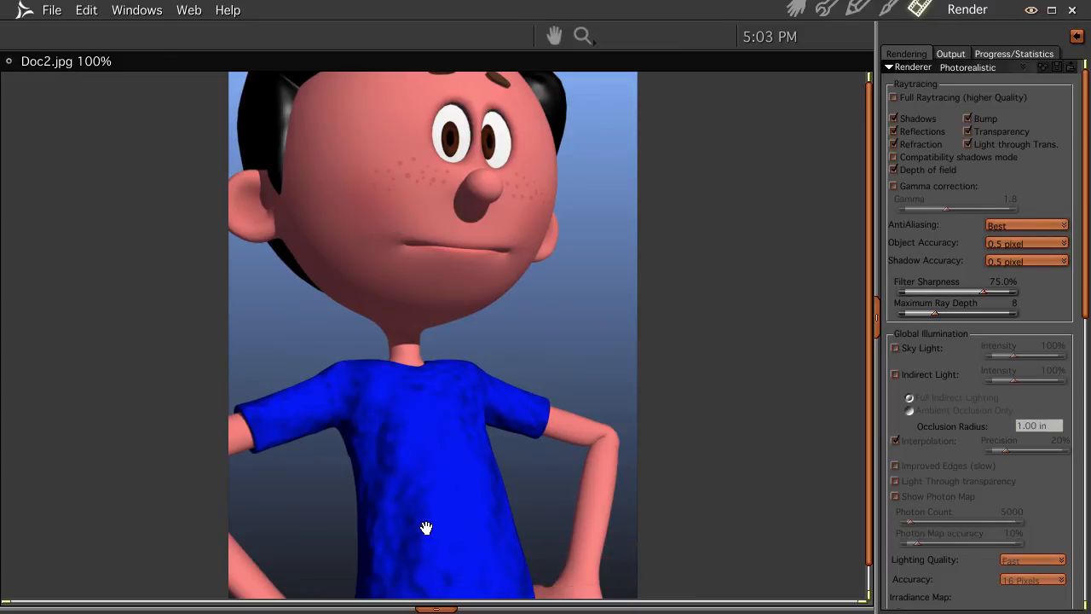
- Examine the wrinkles on the chest and underarm of the rendered blue shirt up close
left_click(383, 468)
left_click(299, 319)
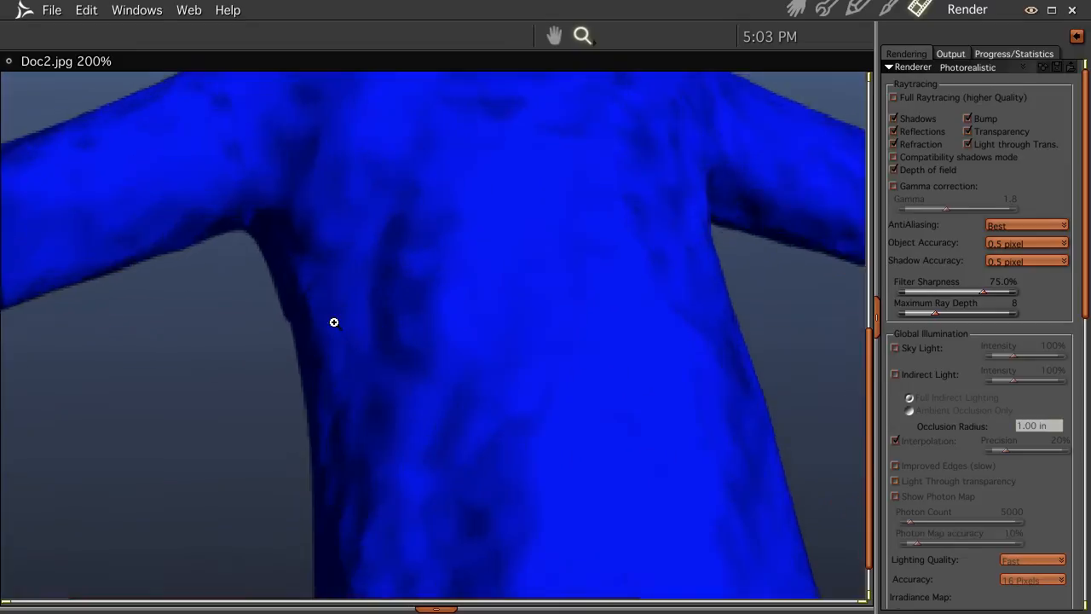
left_click(436, 291)
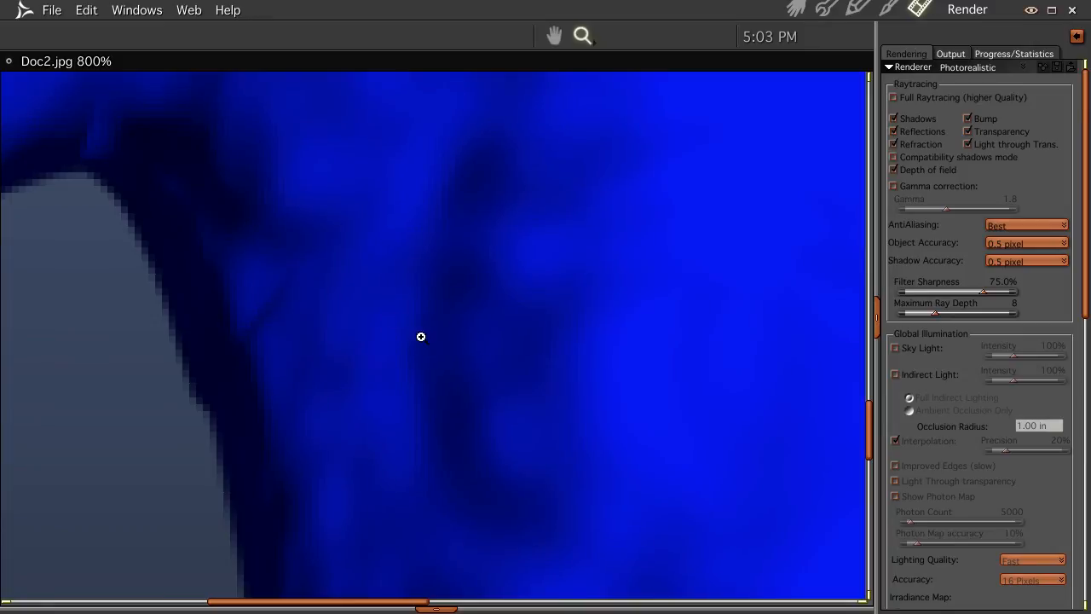
left_click(421, 337, "alt")
left_click(420, 337, "alt")
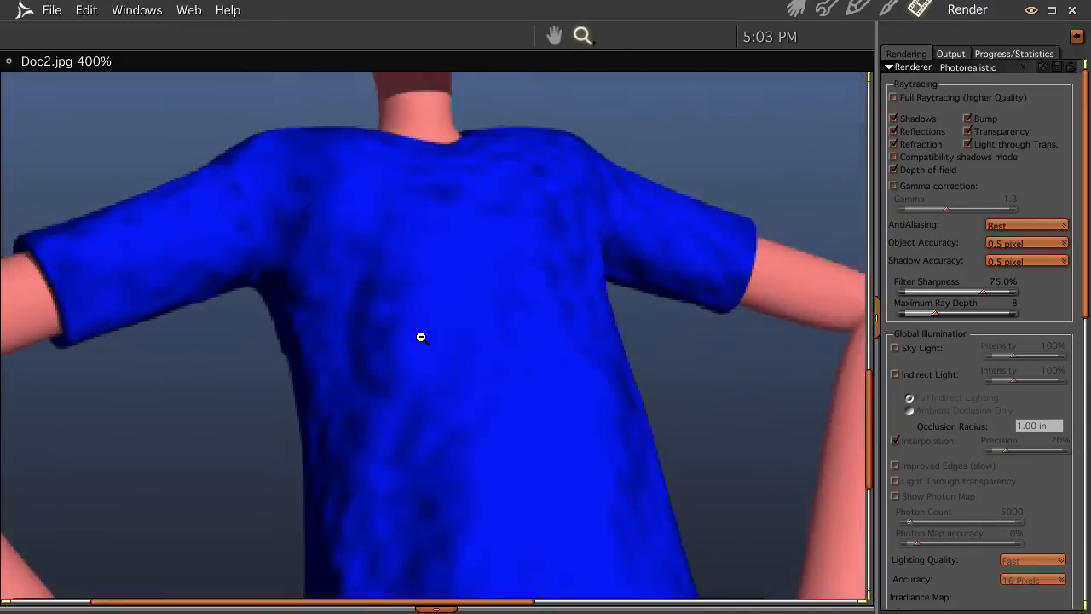
left_click(420, 337, "alt")
left_click(420, 337, "alt")
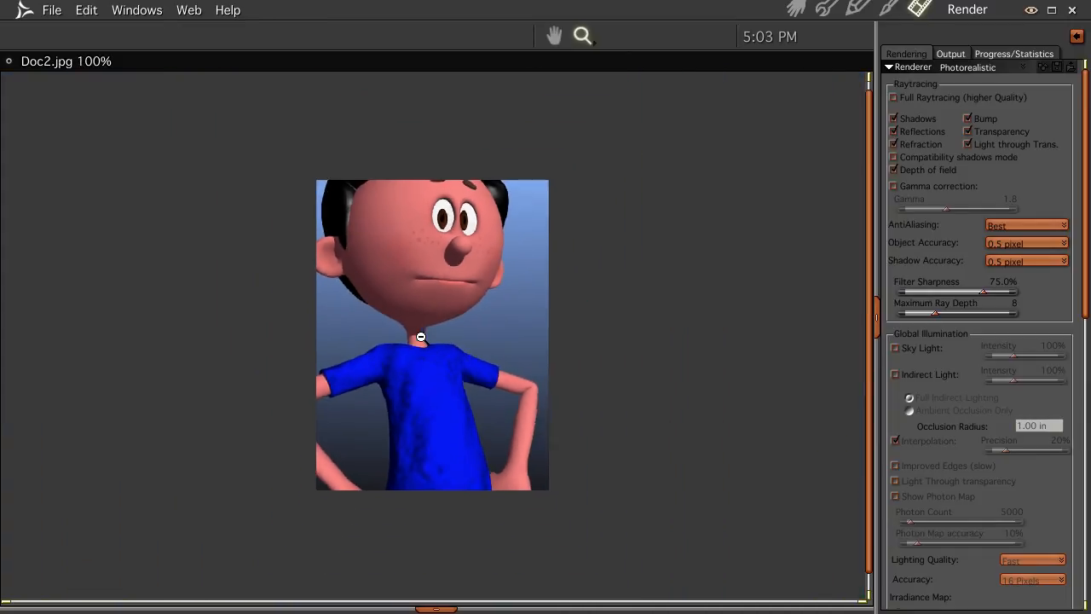
left_click(420, 336)
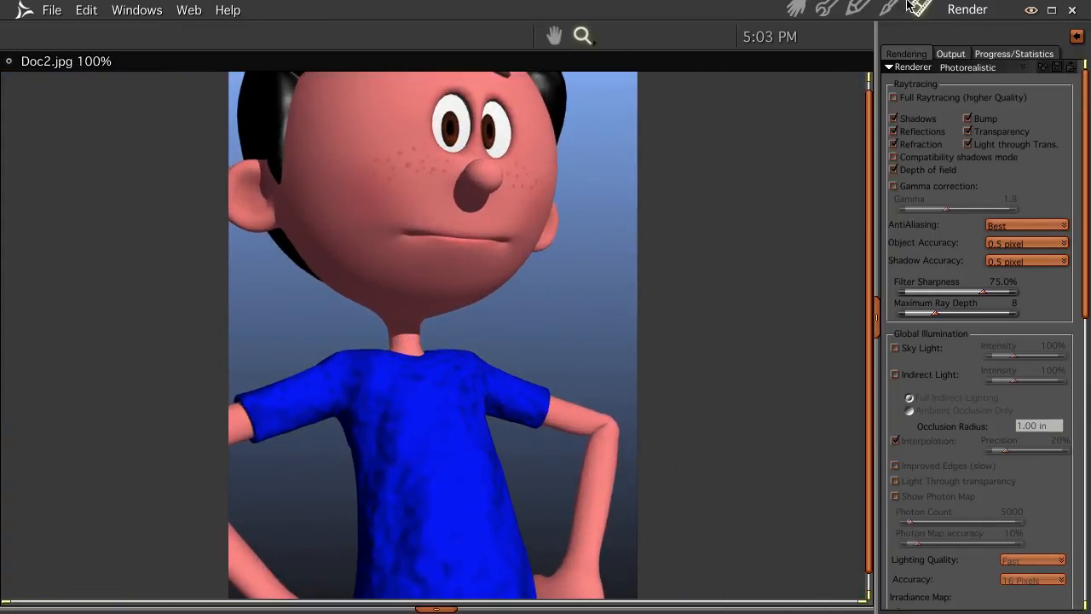
- Frame the camera farther back to show the character from the hair to below the waist, and render the scene
left_click(797, 9)
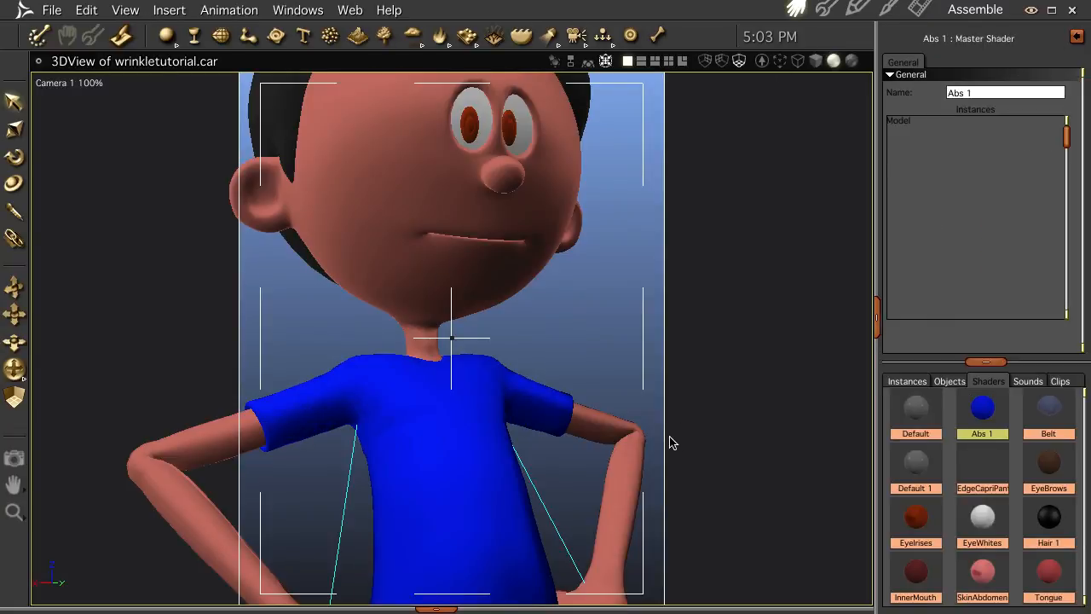
middle_click_drag(590, 464, 597, 508)
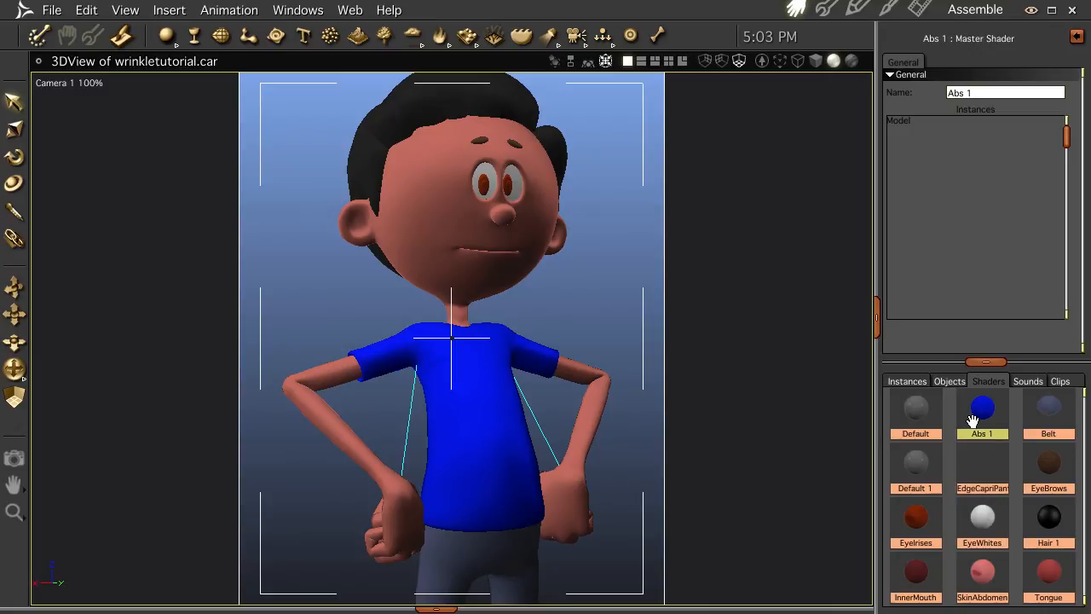
key("ctrl+r")
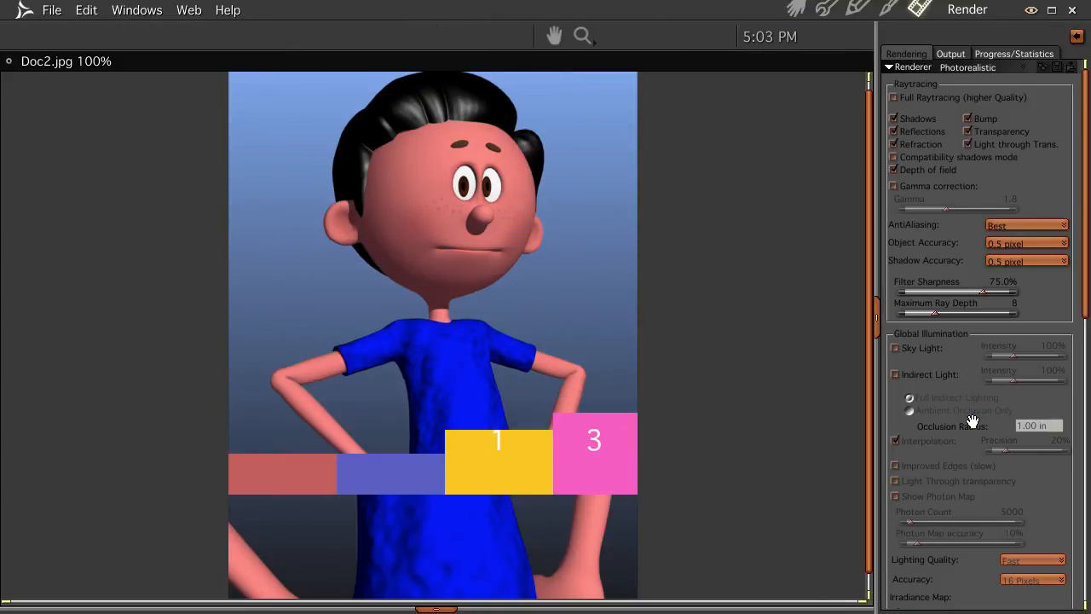